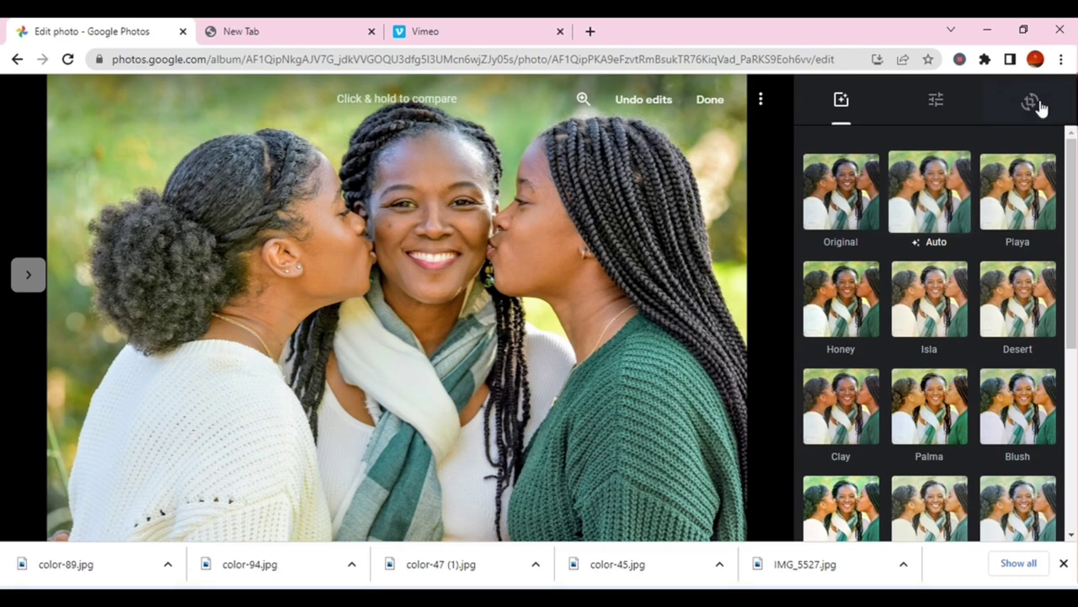
- Save the edits to the photo of the two girls kissing the woman's cheeks and download it
click(710, 100)
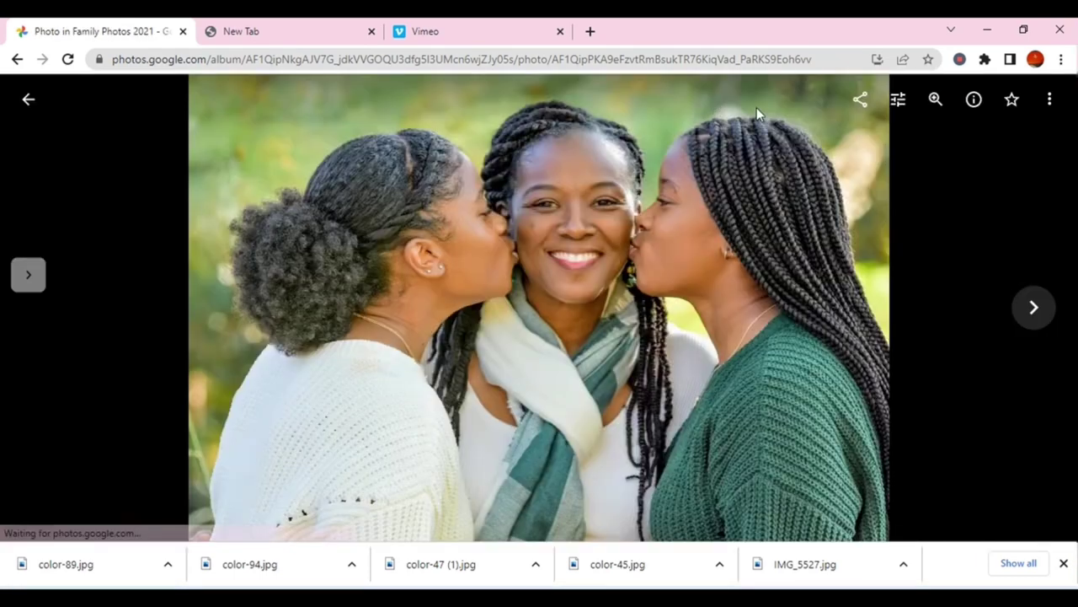
click(1047, 101)
click(934, 147)
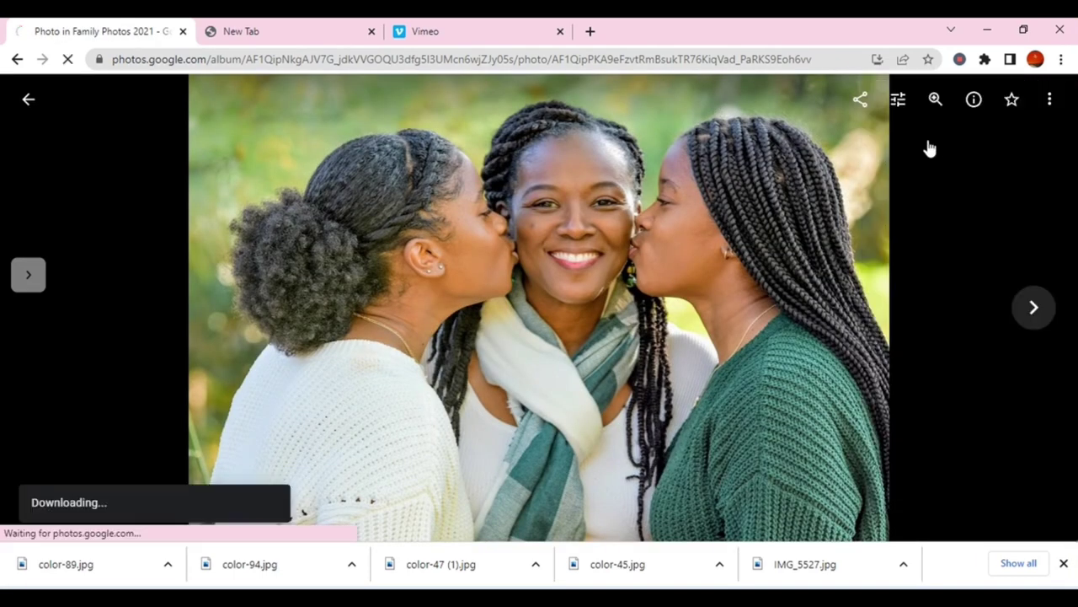
- Return to the album, find the color photo of the three smiling women beside the black-and-white kiss photo, and open it for editing
click(30, 100)
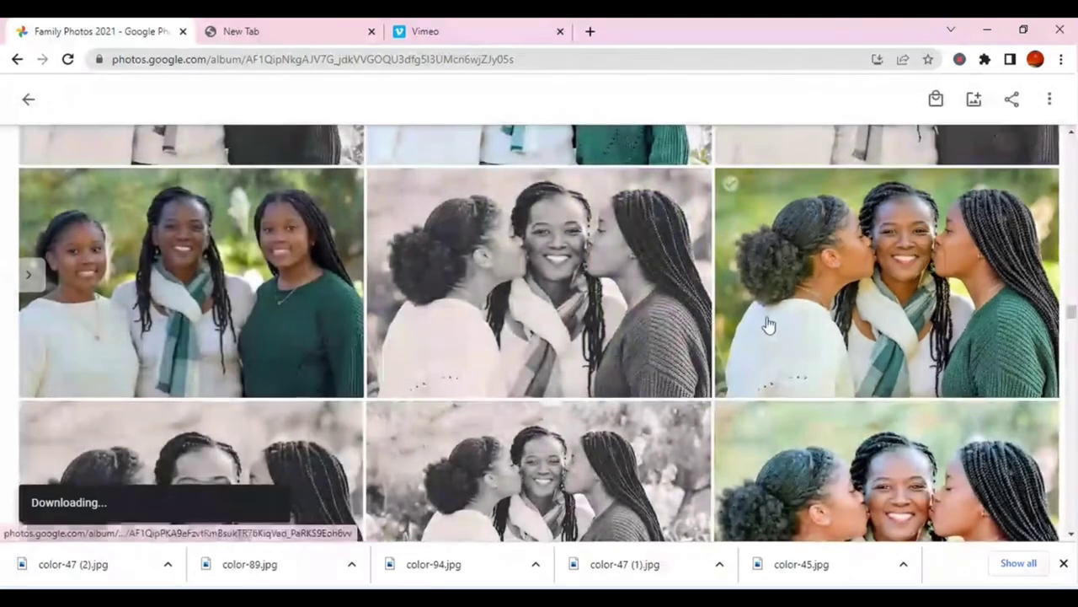
scroll(534, 317, down, 3)
scroll(826, 321, down, 10)
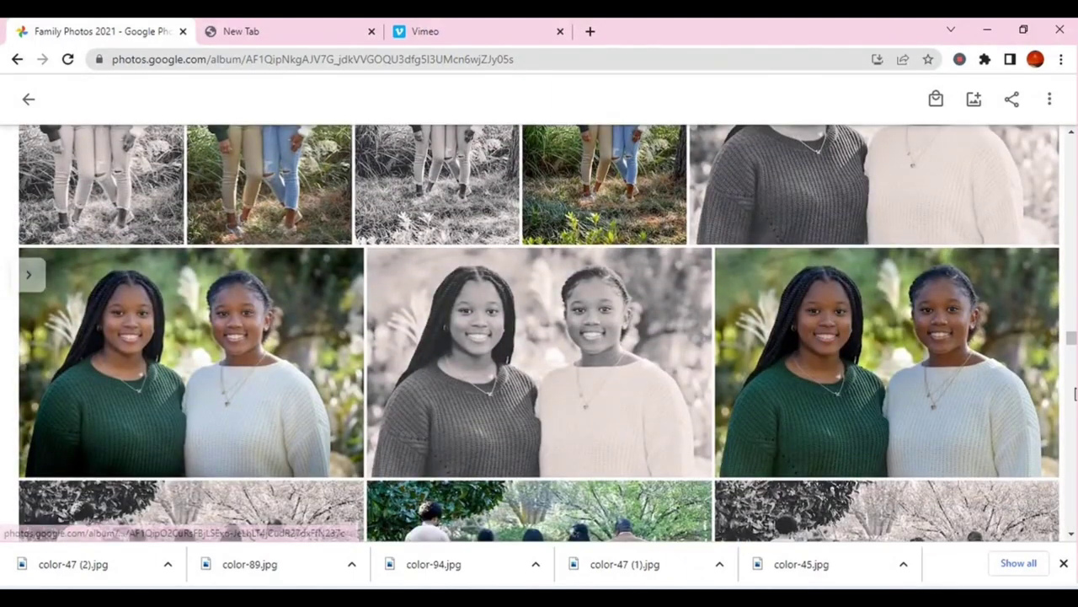
scroll(764, 392, up, 1)
scroll(874, 385, up, 3)
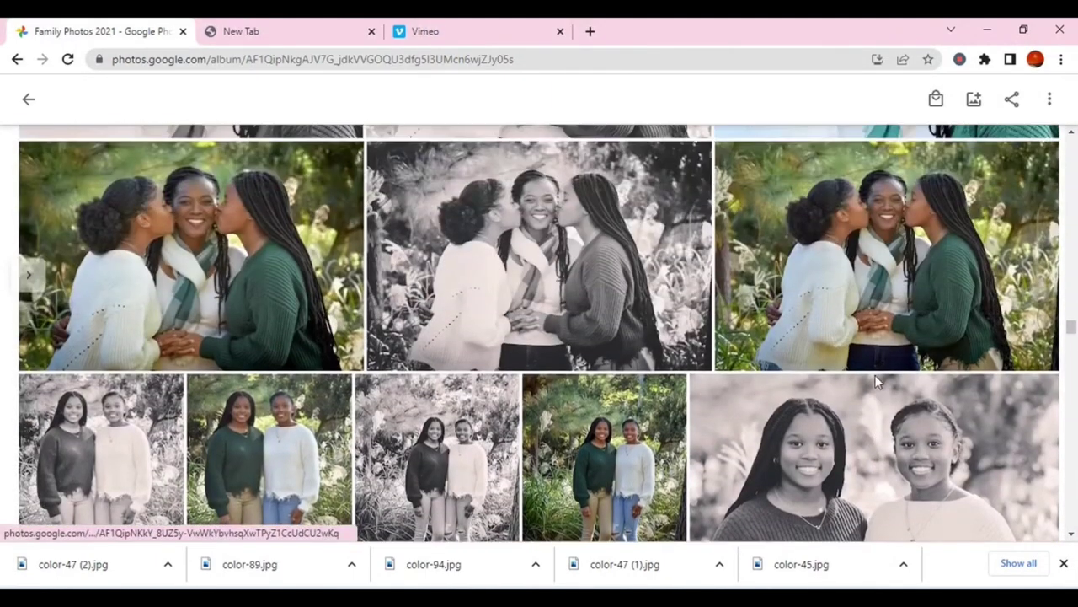
scroll(945, 377, up, 5)
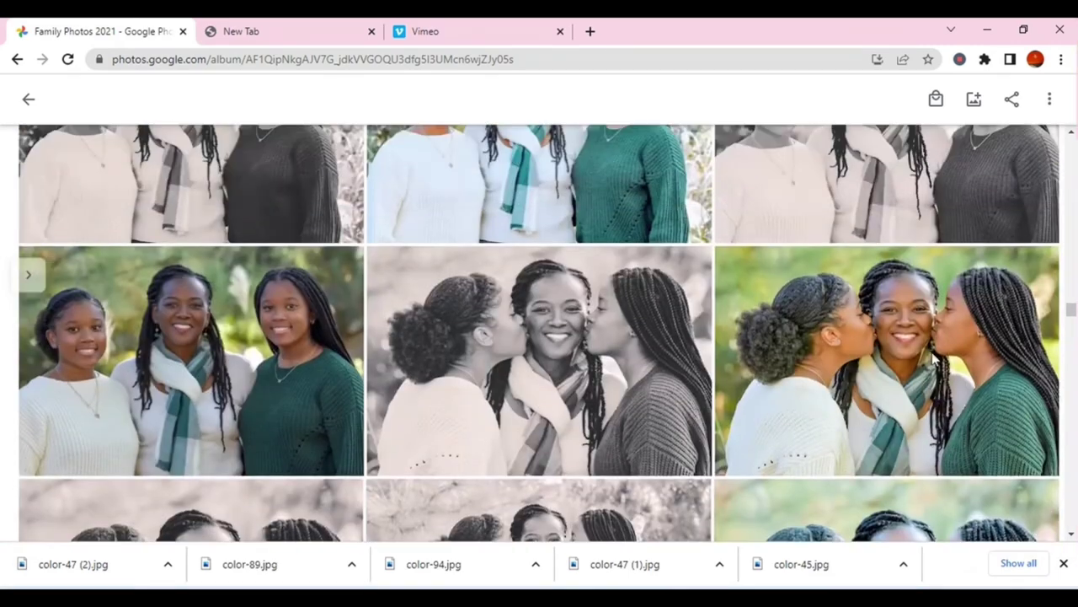
scroll(229, 358, down, 3)
scroll(229, 358, up, 3)
click(230, 358)
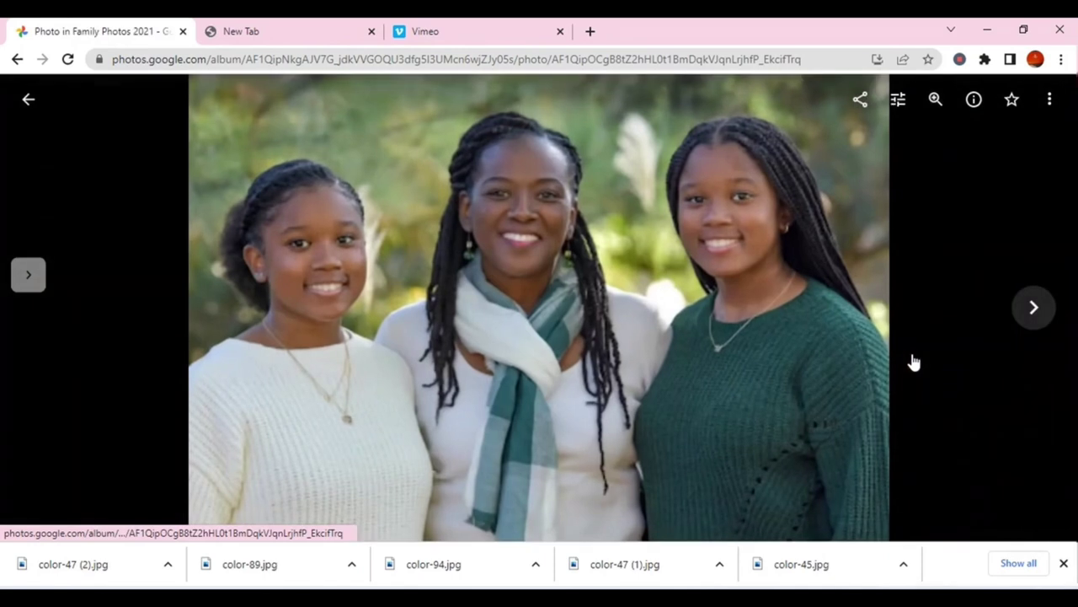
click(898, 101)
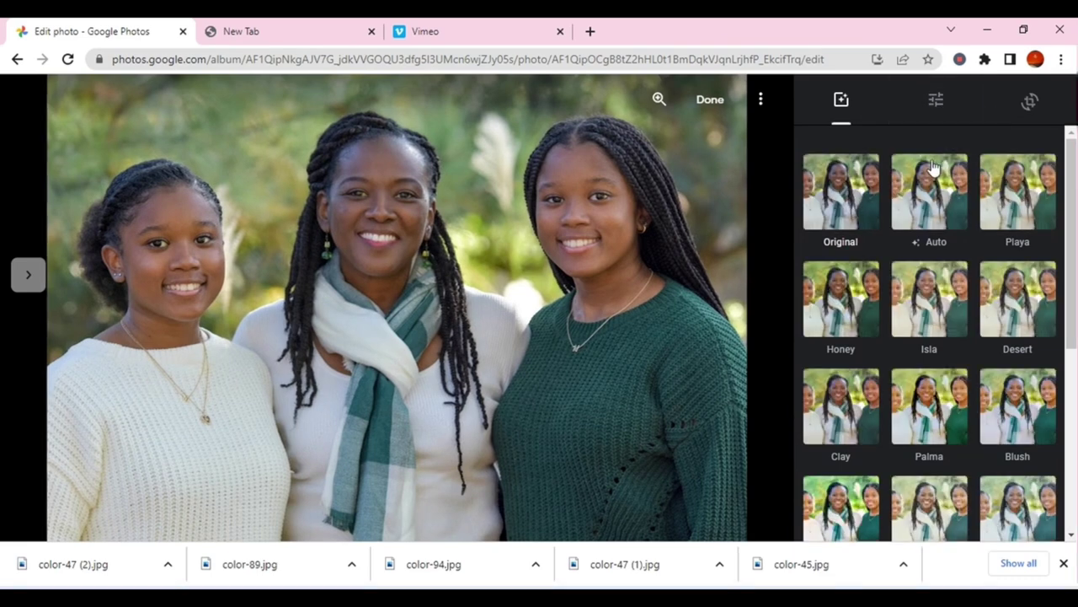
- Try the Auto, Honey, Isla, Desert, Blush, Palma and Clay filters on the photo, ending with Auto
click(942, 199)
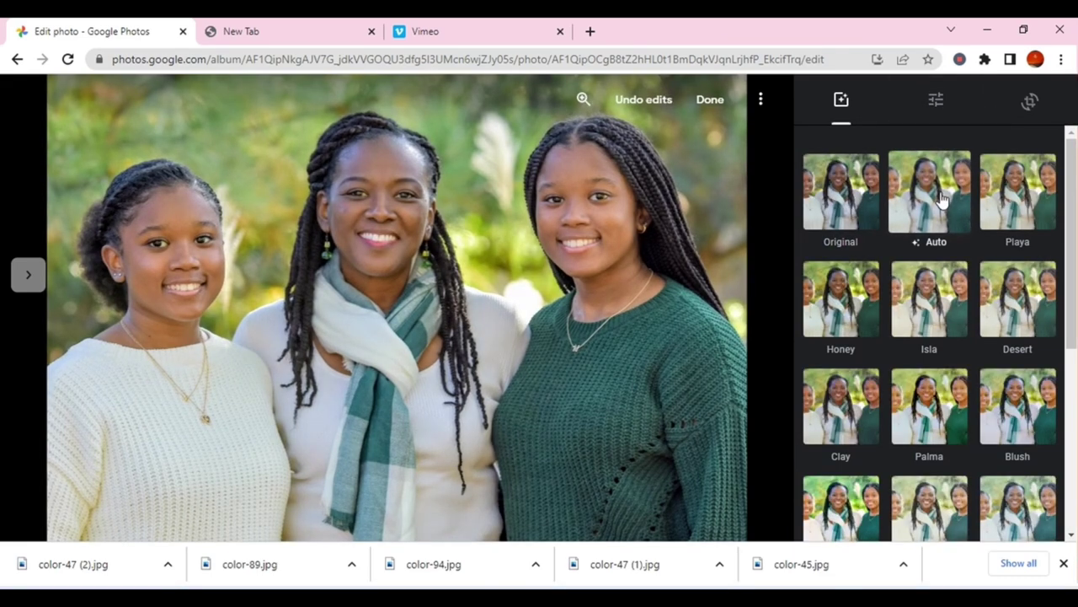
click(830, 313)
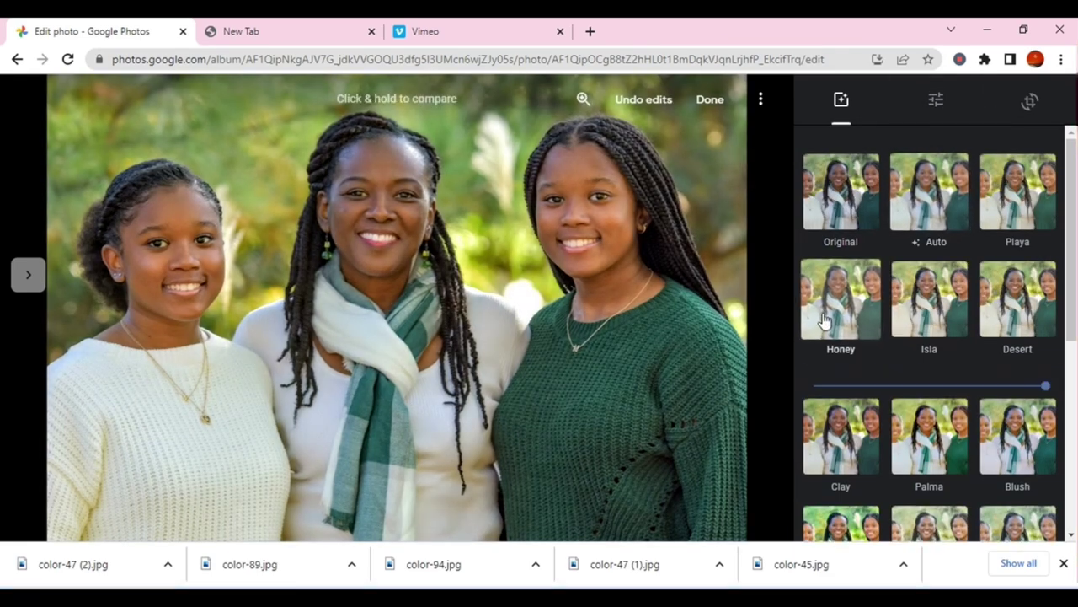
click(933, 313)
click(1032, 307)
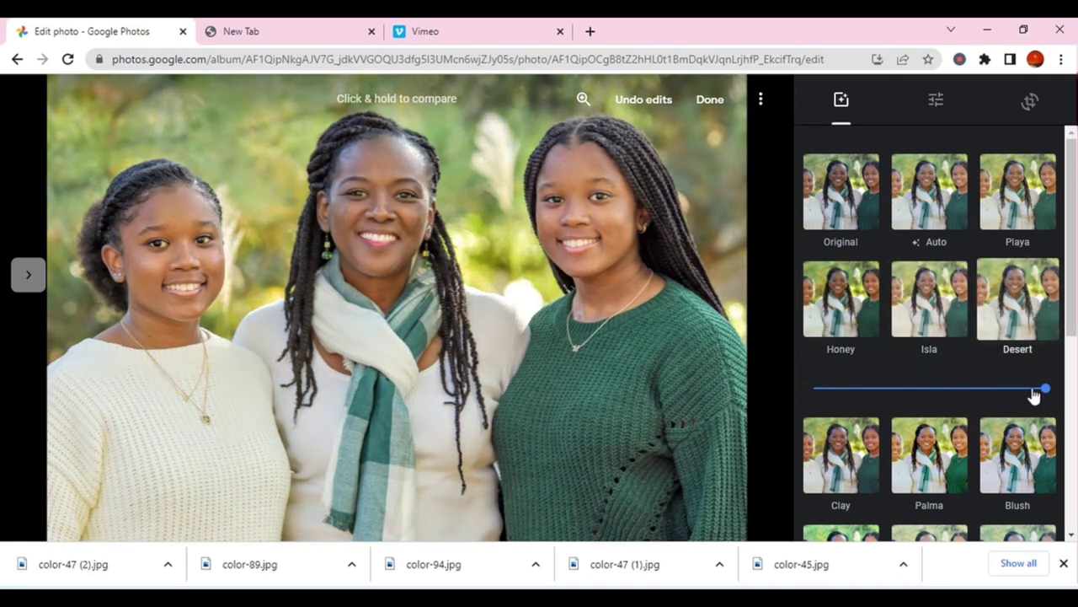
click(1028, 446)
click(919, 428)
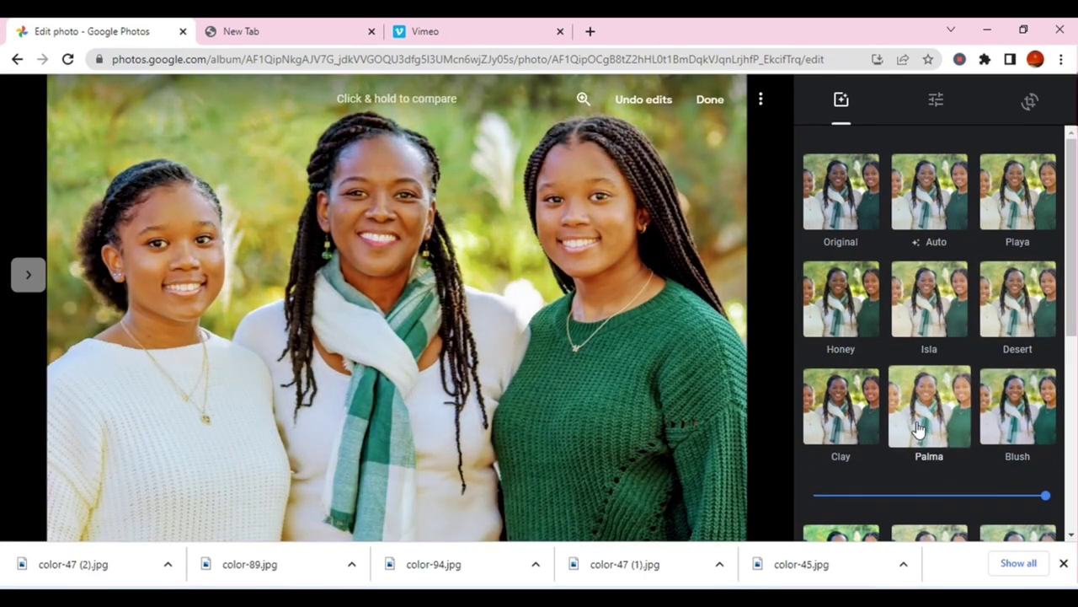
click(845, 425)
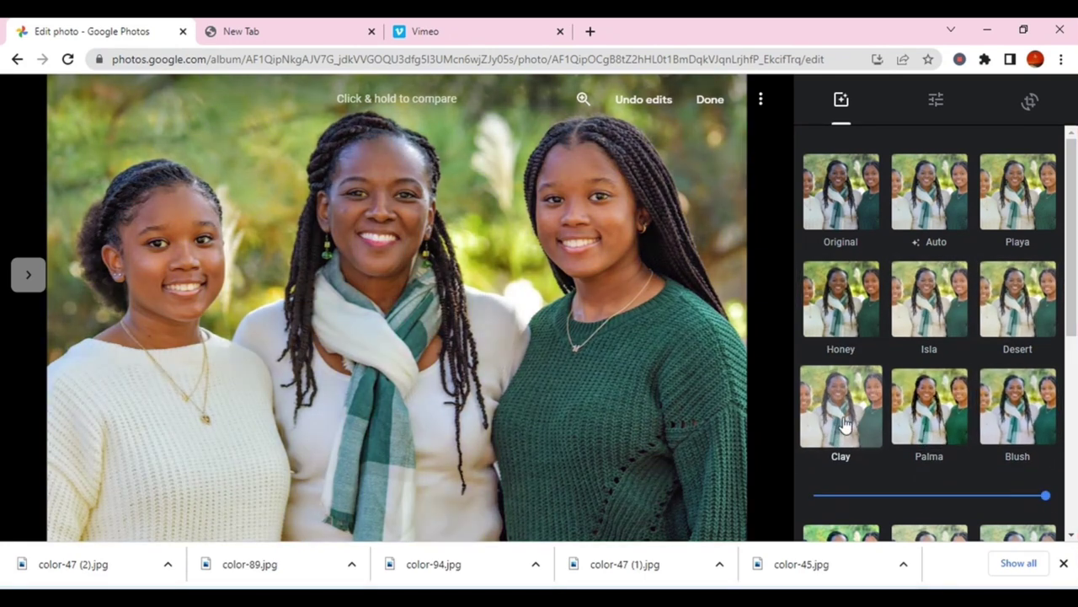
click(929, 221)
- Try the Metro filter on the photo
scroll(950, 236, down, 3)
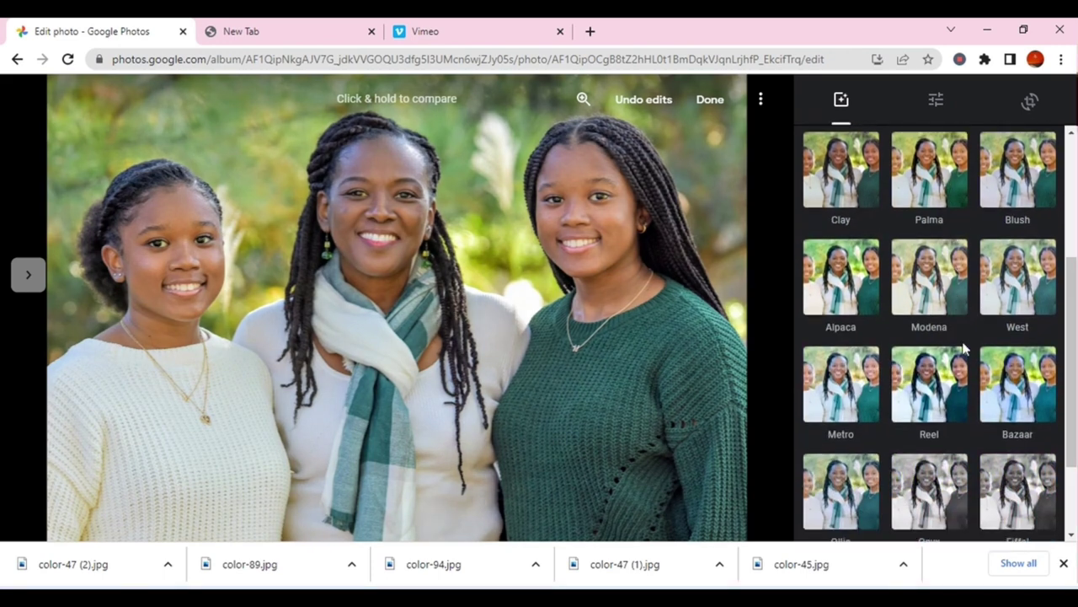
scroll(910, 328, down, 1)
click(842, 312)
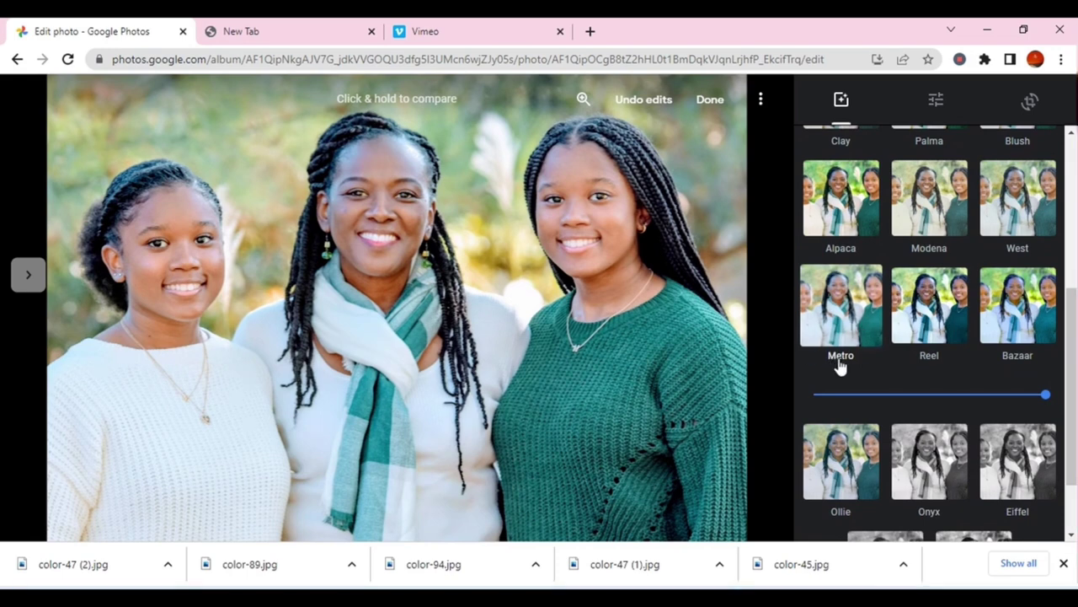
scroll(942, 253, up, 4)
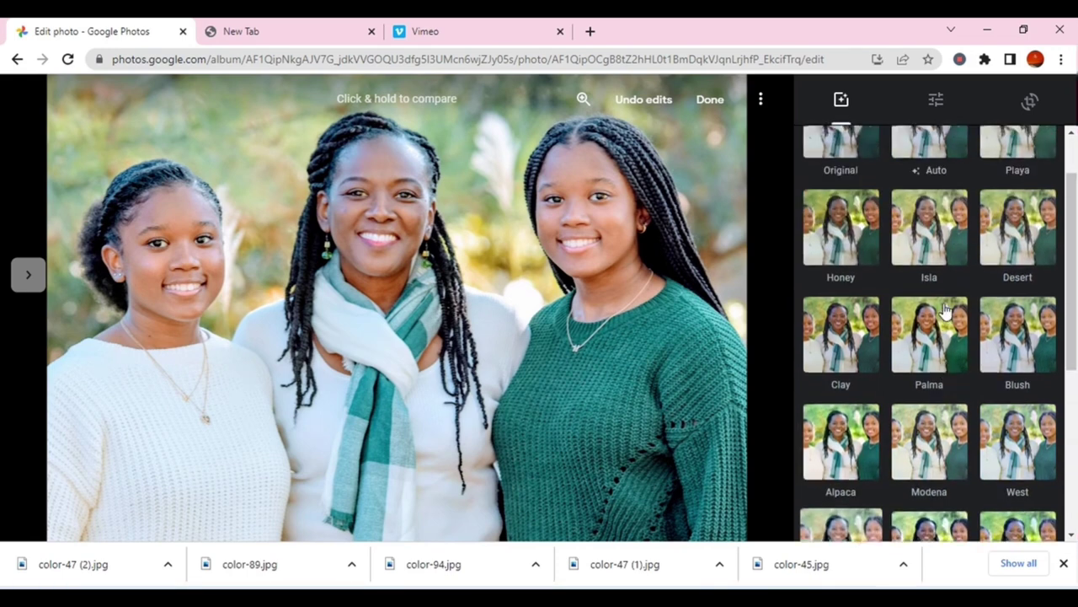
- Save the photo with the Auto filter applied and download it
click(935, 185)
click(713, 104)
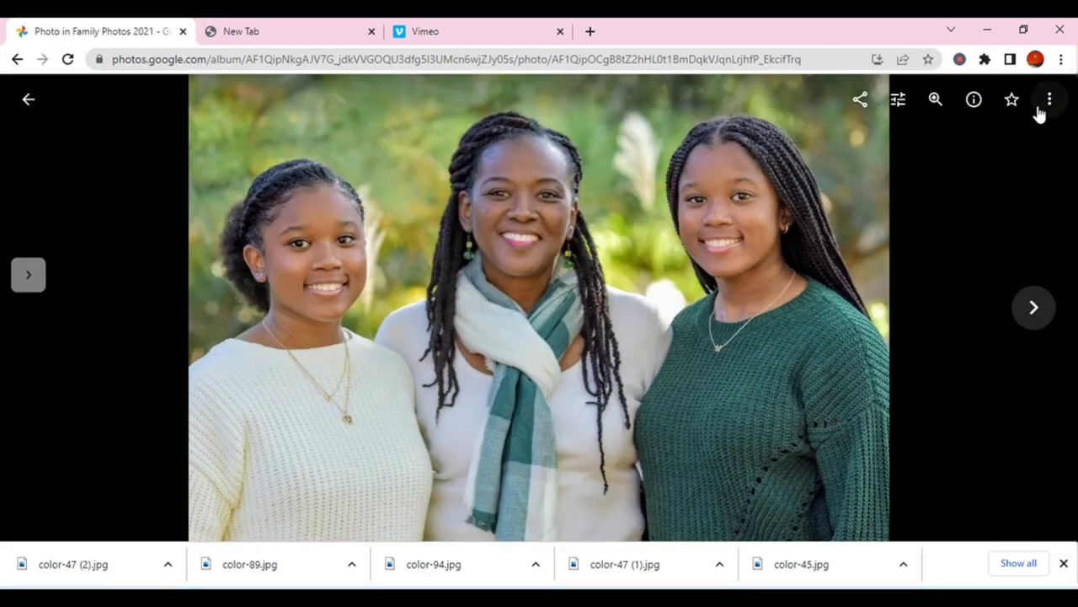
click(1043, 108)
click(961, 149)
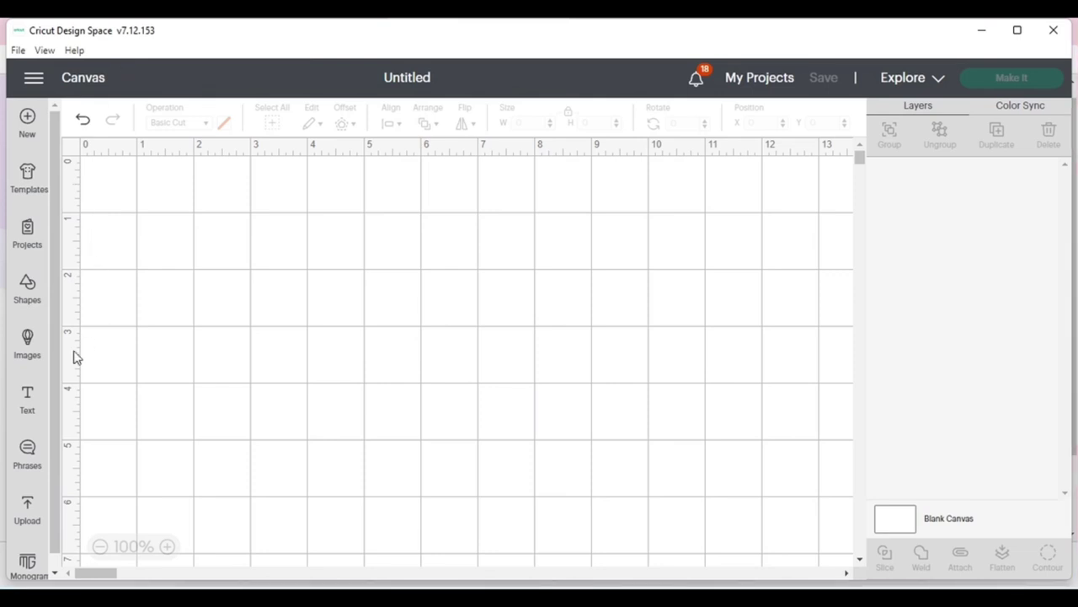
- In Cricut Design Space, insert a free rounded rectangle and place a duplicate of it at about X 8.46, Y 1.14
click(27, 285)
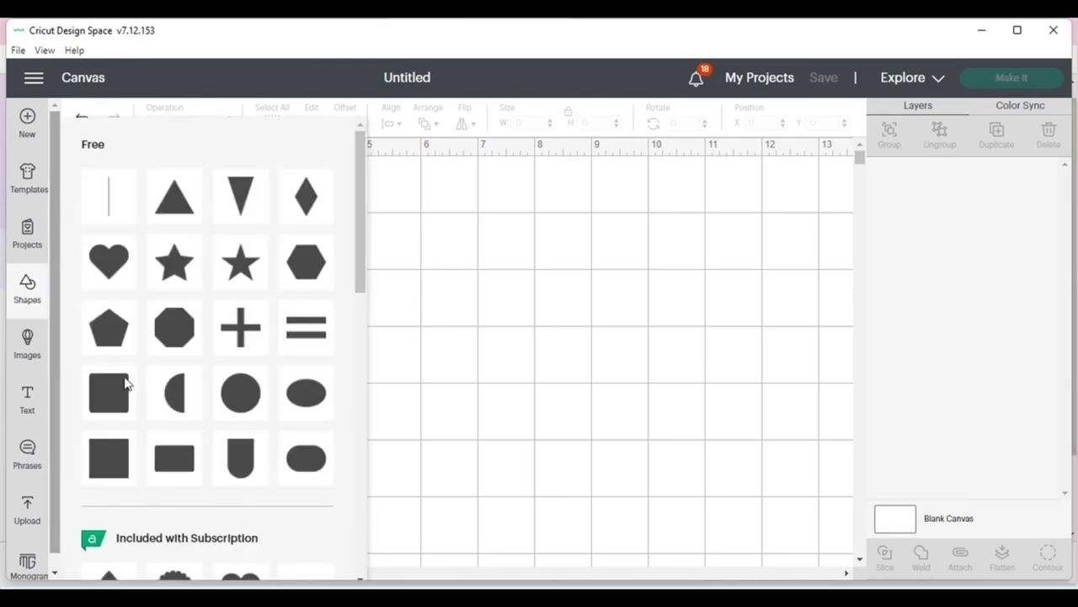
click(182, 459)
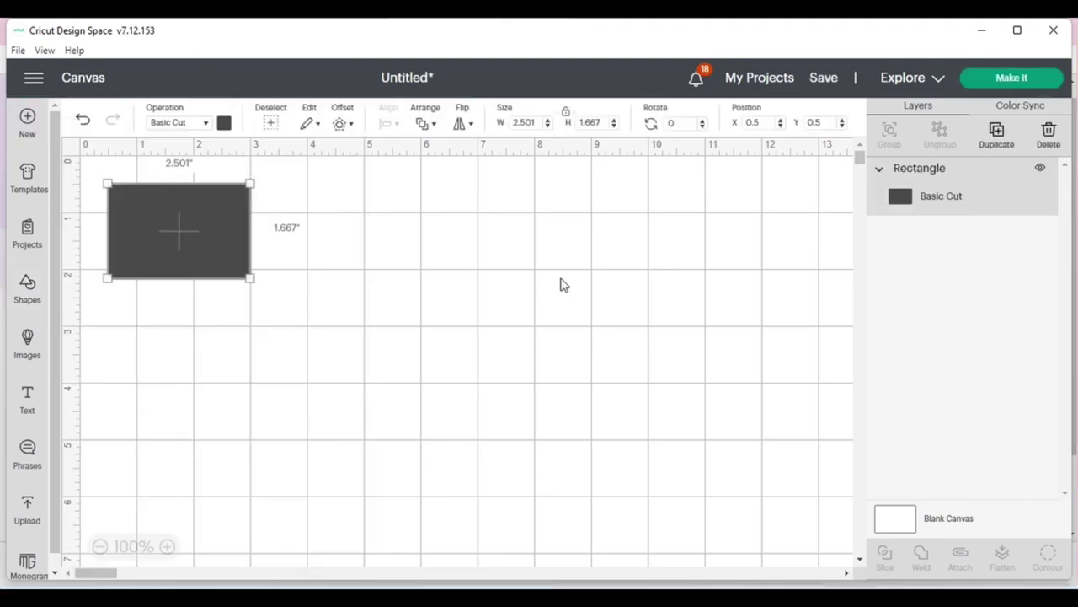
click(997, 133)
drag(230, 255, 639, 263)
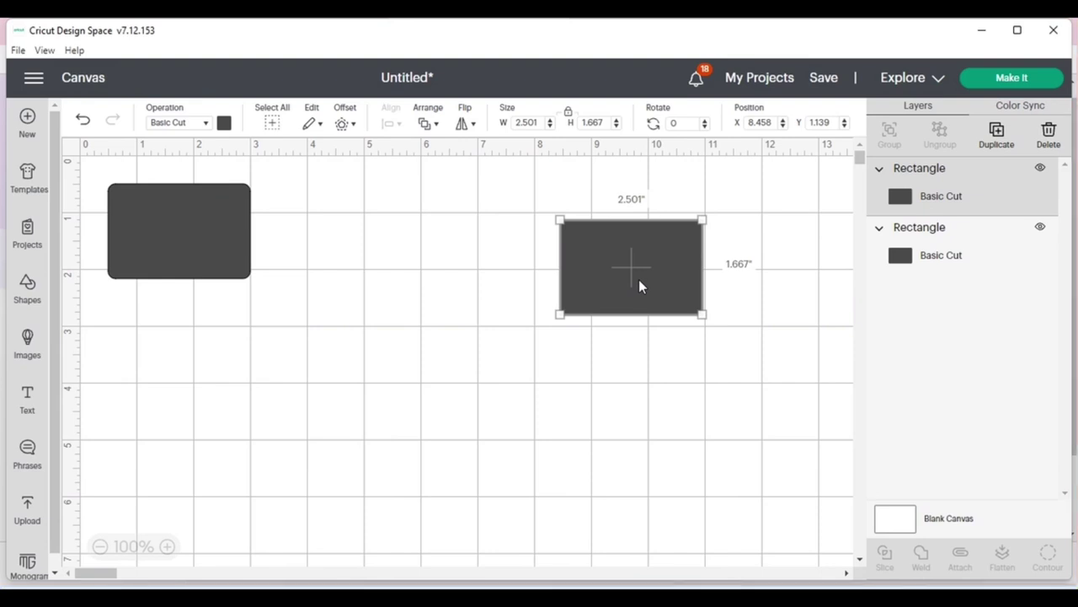
- Change the operation of the original rectangle near the canvas origin to Guide
click(189, 251)
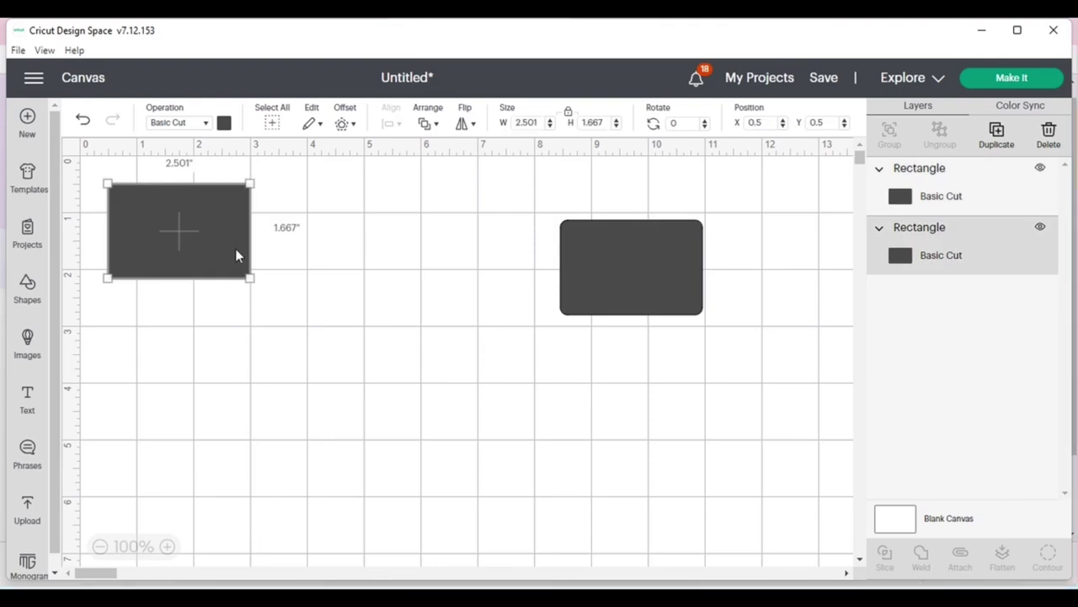
click(207, 125)
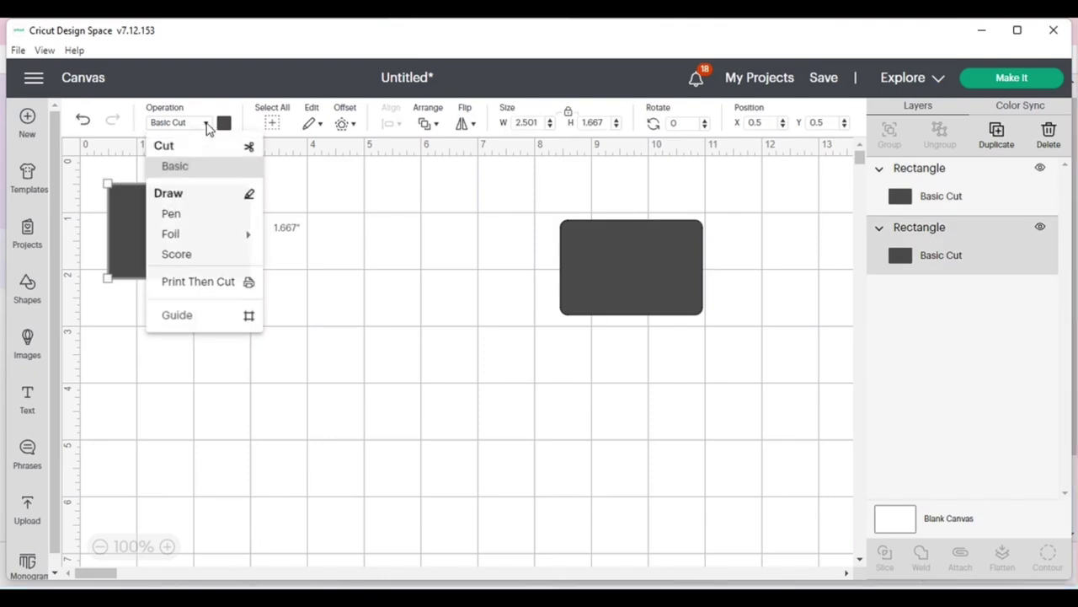
click(197, 316)
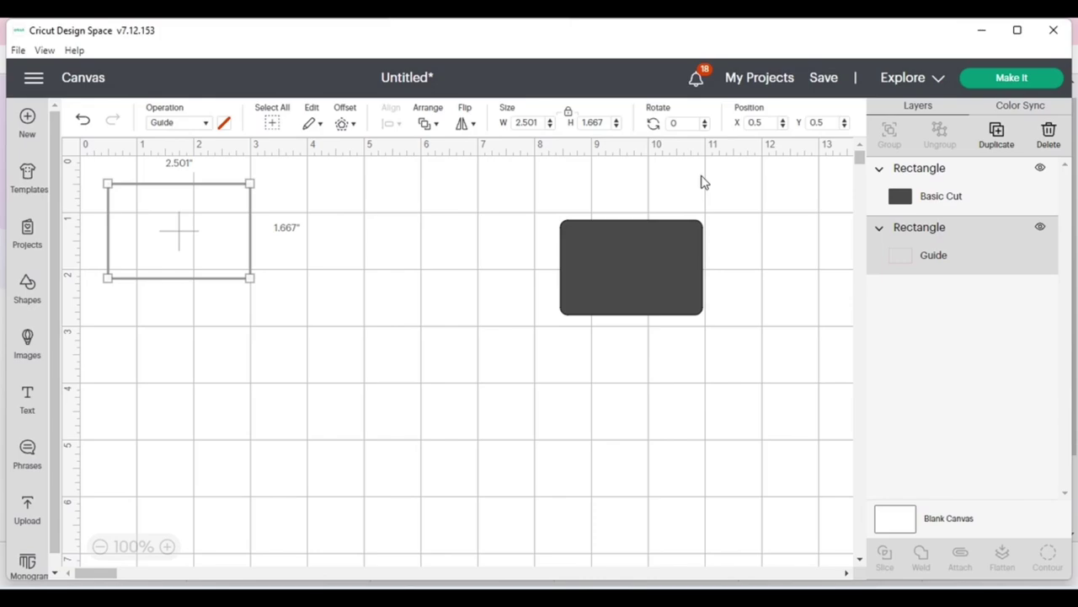
- Position the guide rectangle at X 1, Y 1
click(763, 122)
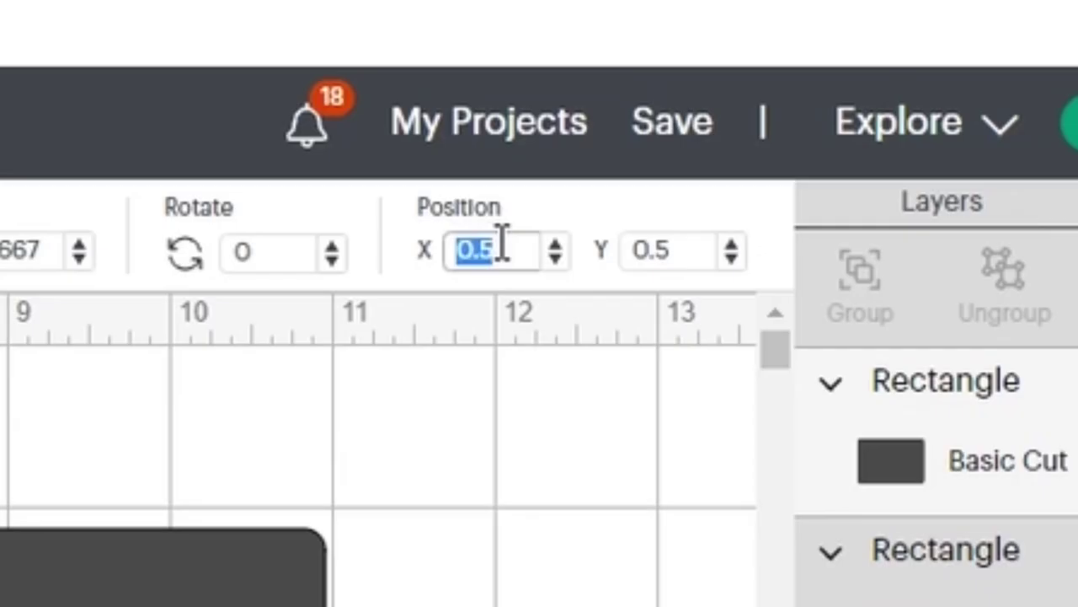
text(1)
click(828, 124)
text(1)
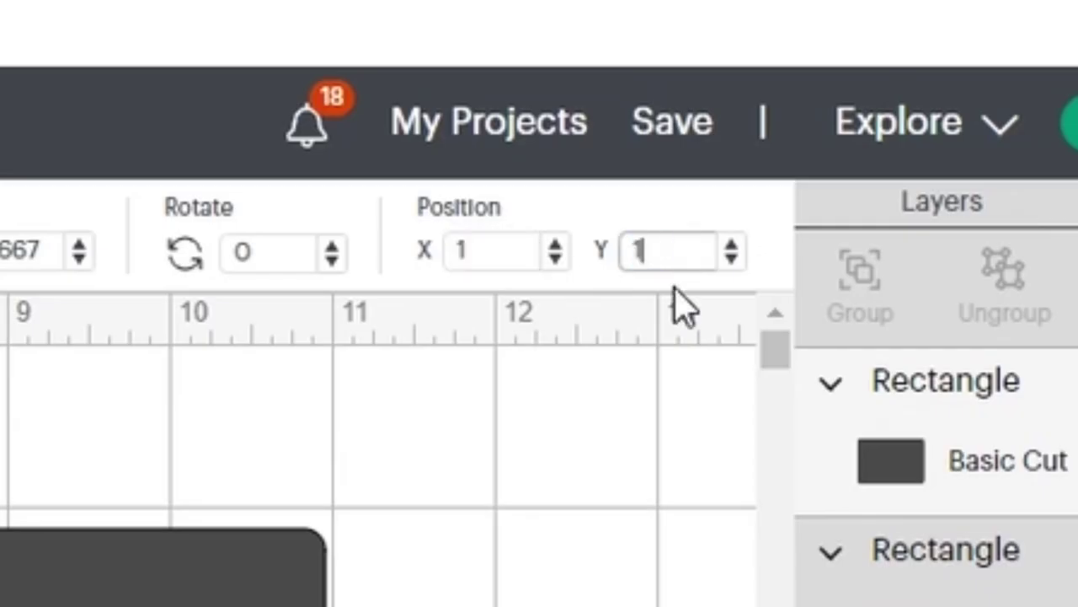
key(Return)
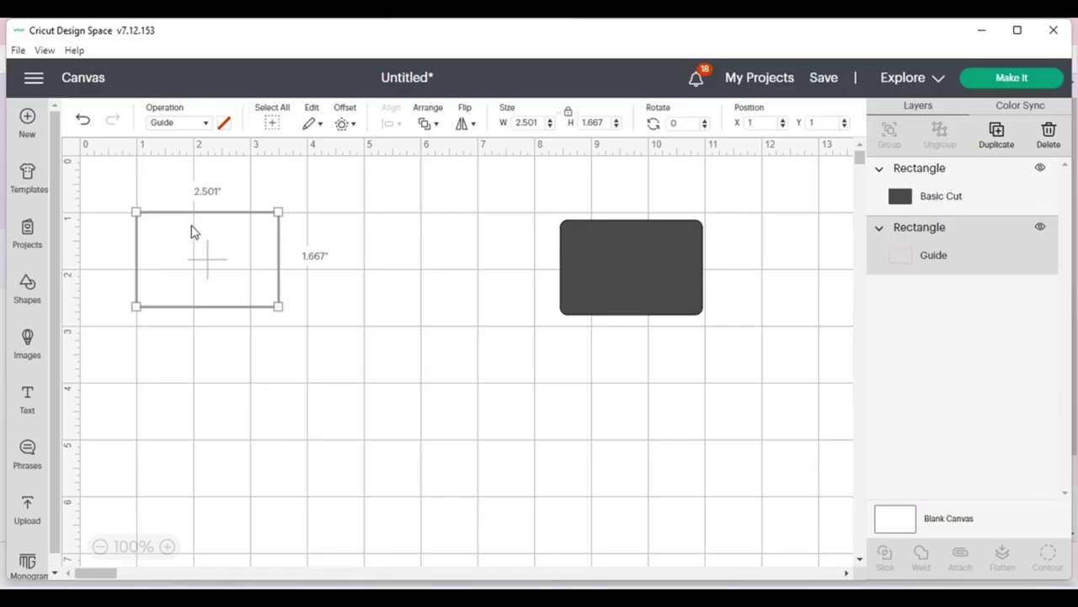
- Rotate the solid Basic Cut rectangle to 90 degrees
click(657, 243)
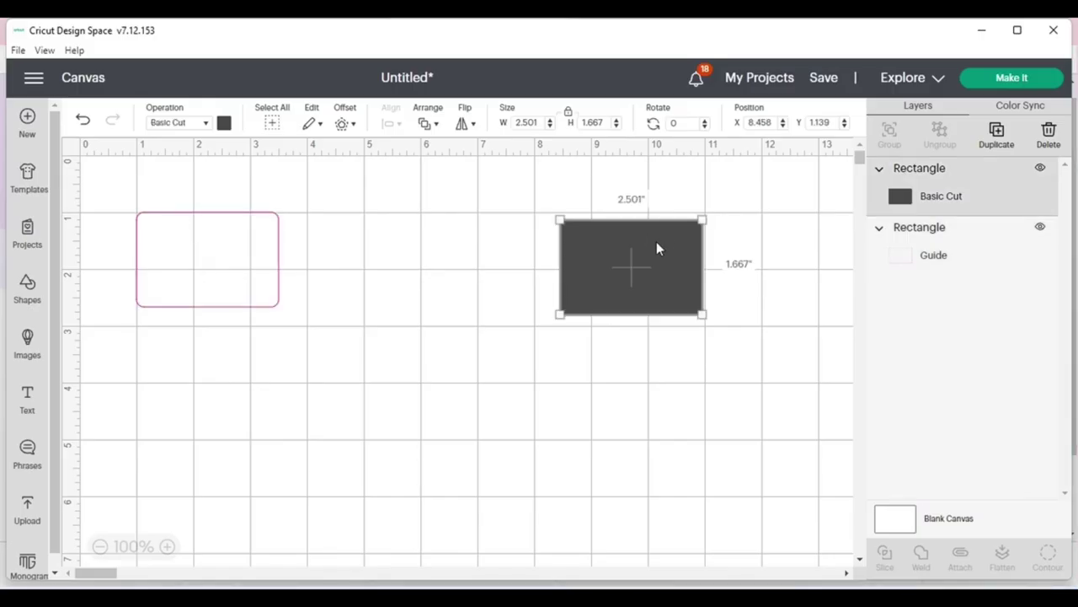
click(686, 123)
text(9)
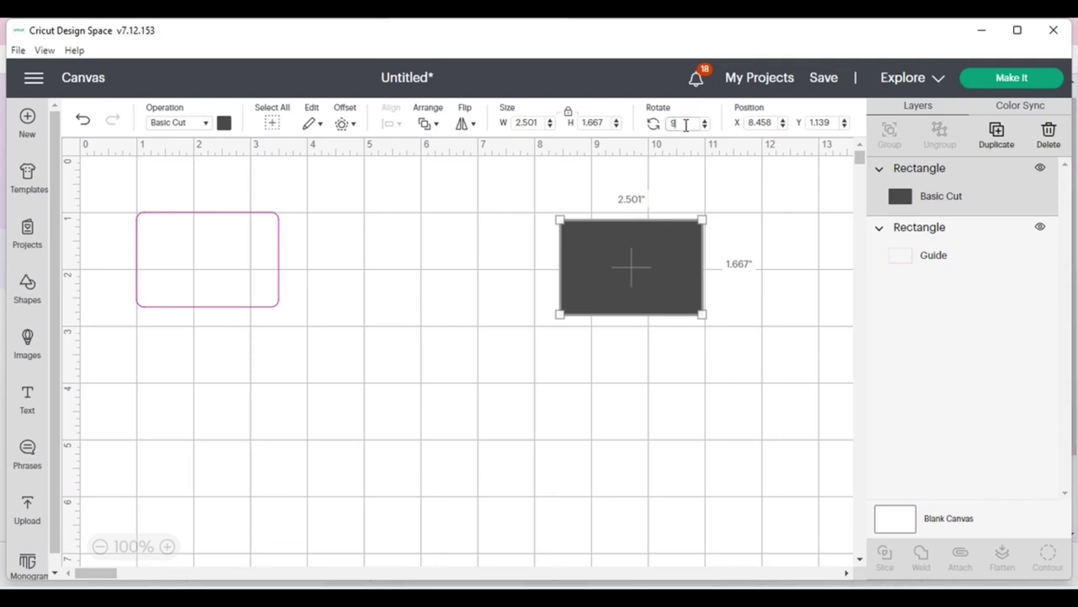
text(0)
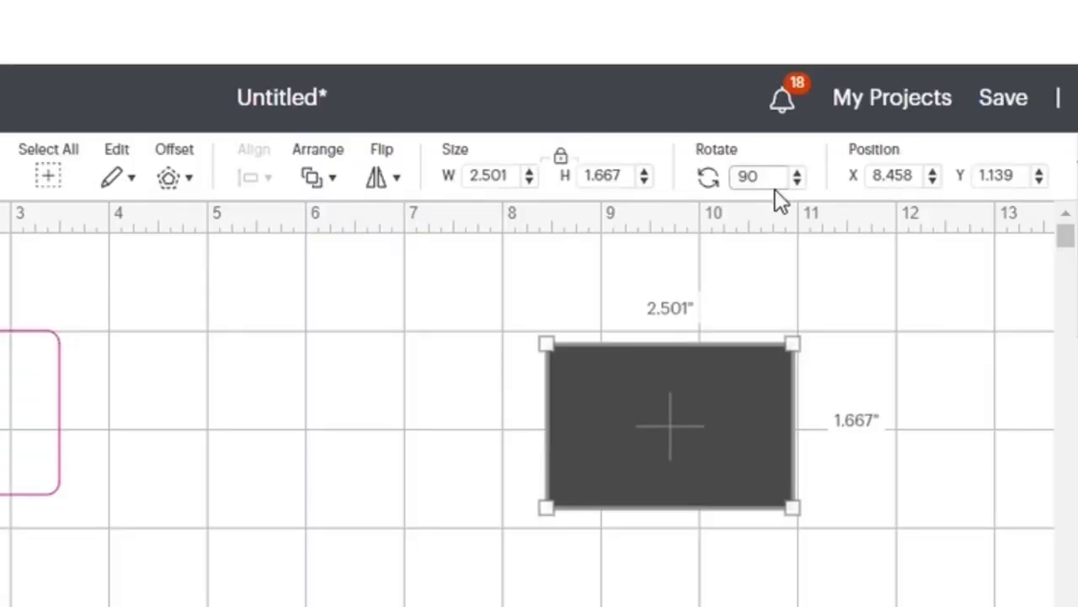
key(Return)
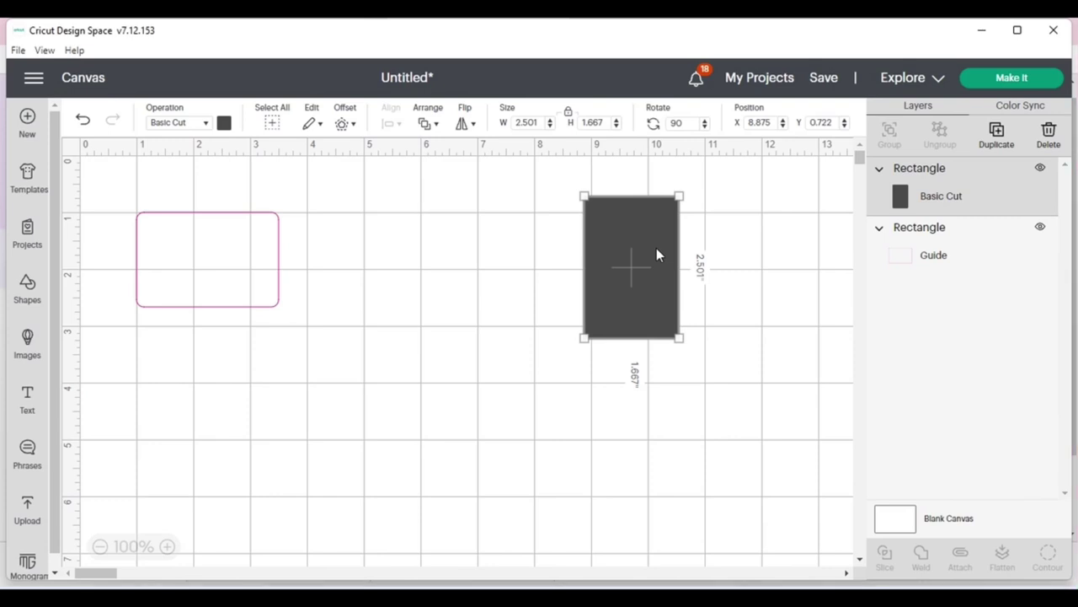
- Position the rotated Basic Cut rectangle beside the guide at X 4, Y 1
click(765, 122)
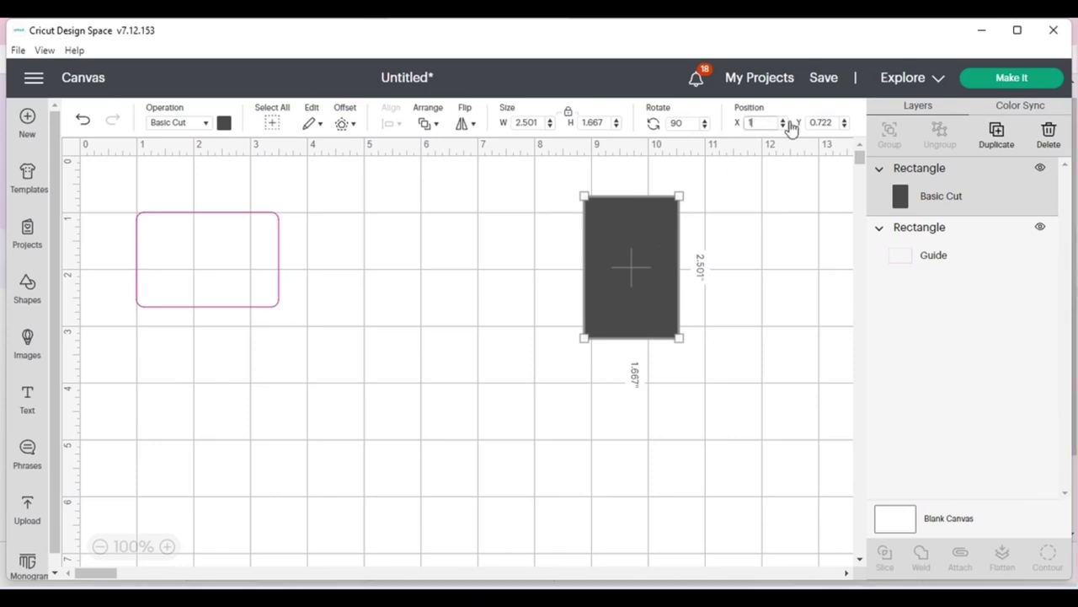
click(822, 122)
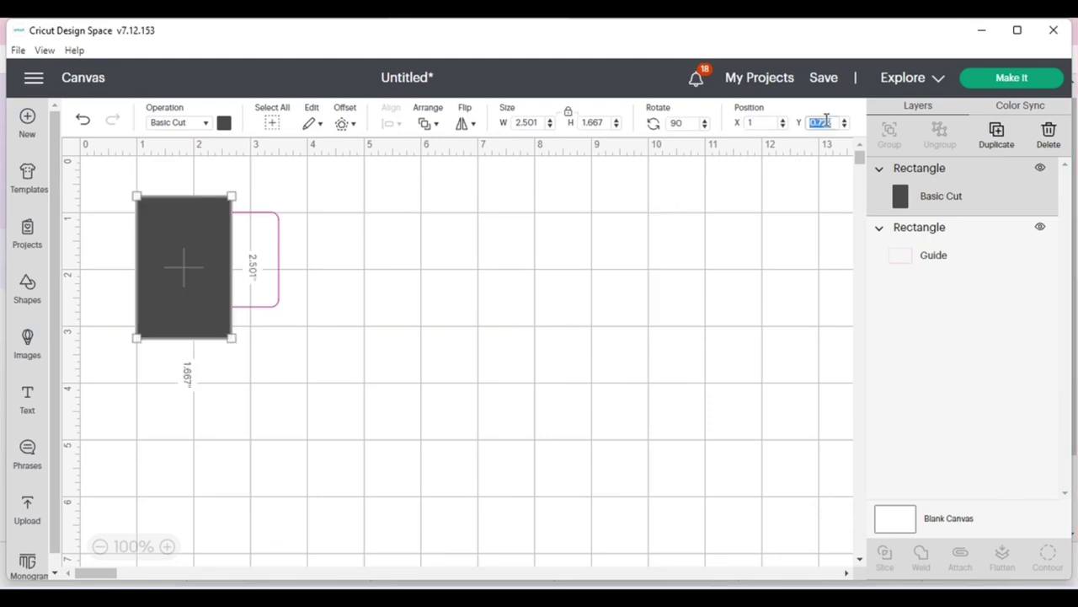
click(764, 122)
text(4)
click(815, 122)
text(1)
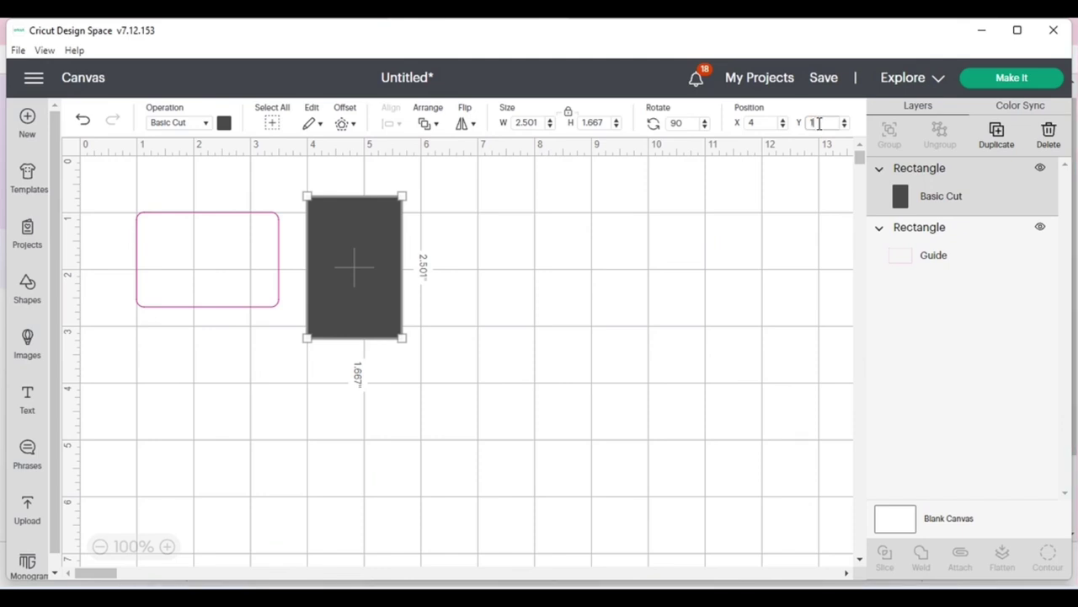
key(Return)
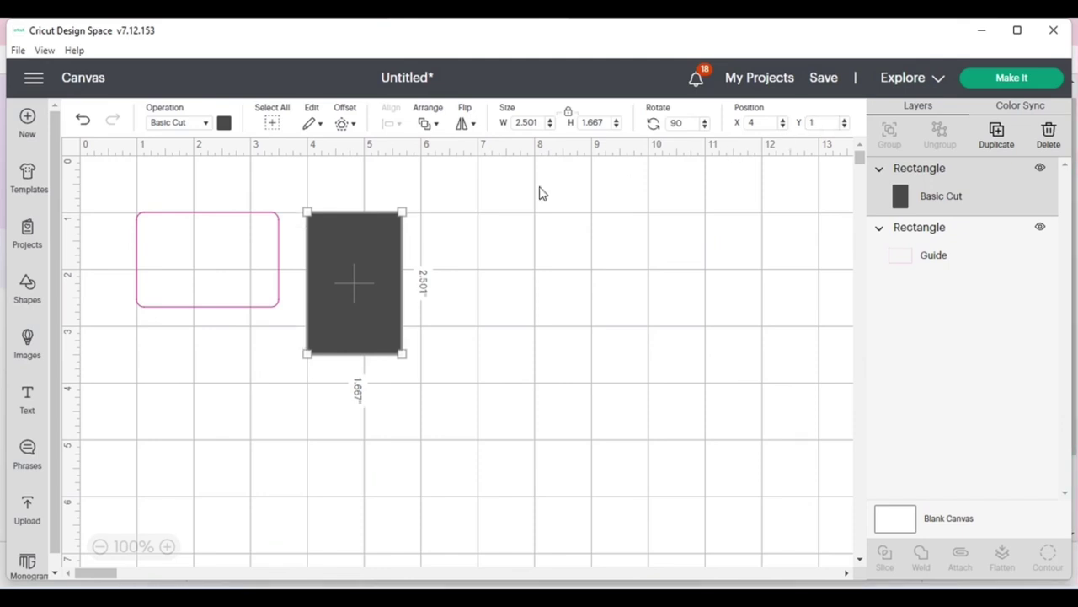
- Change the operation of the upright rectangle at X 4, Y 1 to Guide
click(205, 124)
click(203, 317)
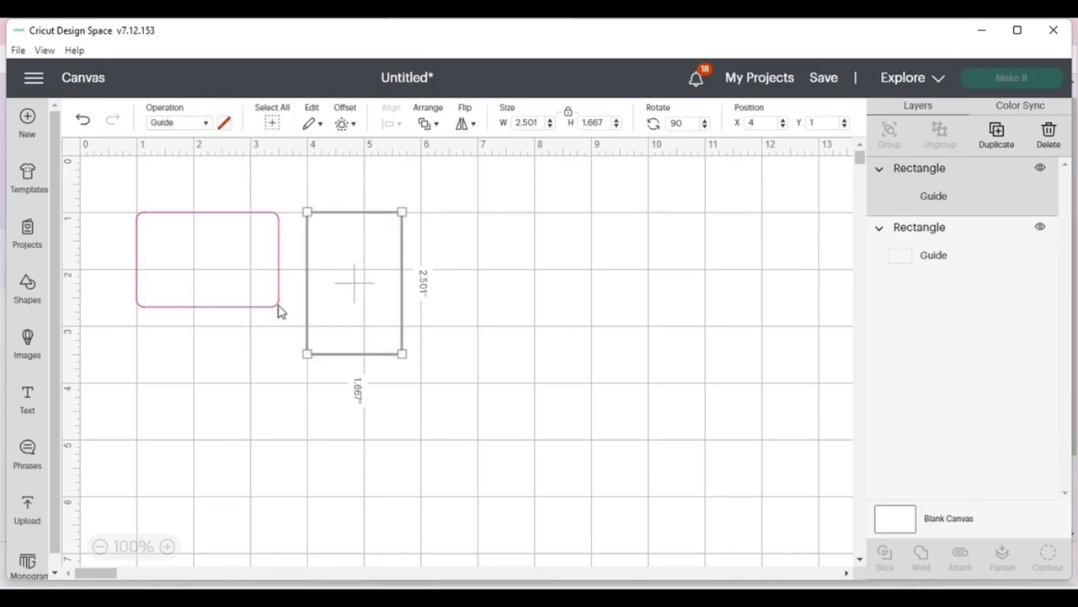
click(494, 291)
click(350, 299)
- Select the first four recent uploads: the TOGETHER SINCE shirt photo, the MR. and MRS. shirt photo and the two couple selfies
click(99, 547)
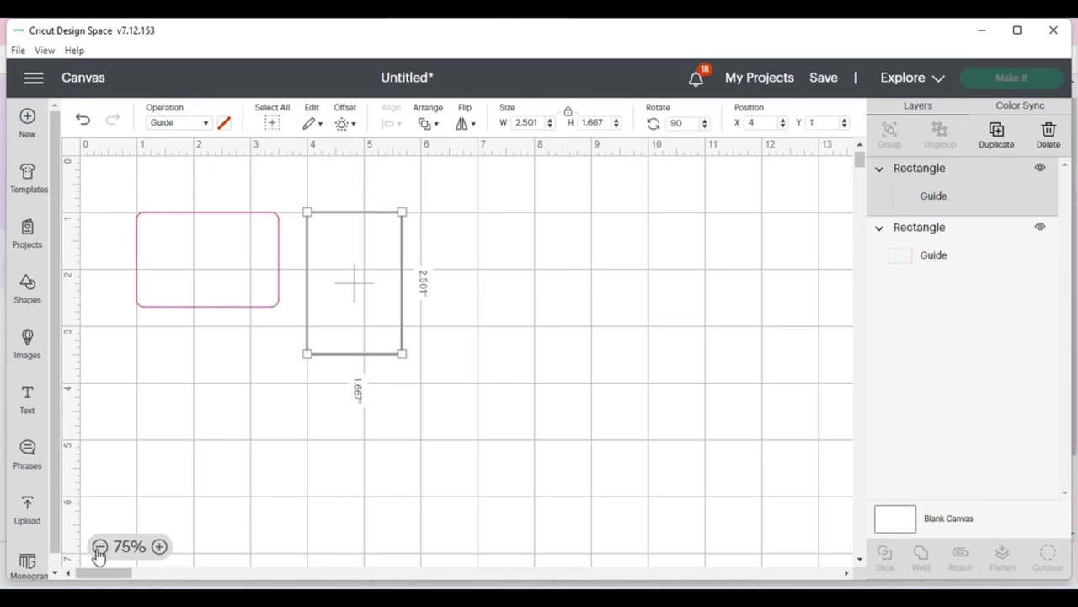
click(215, 489)
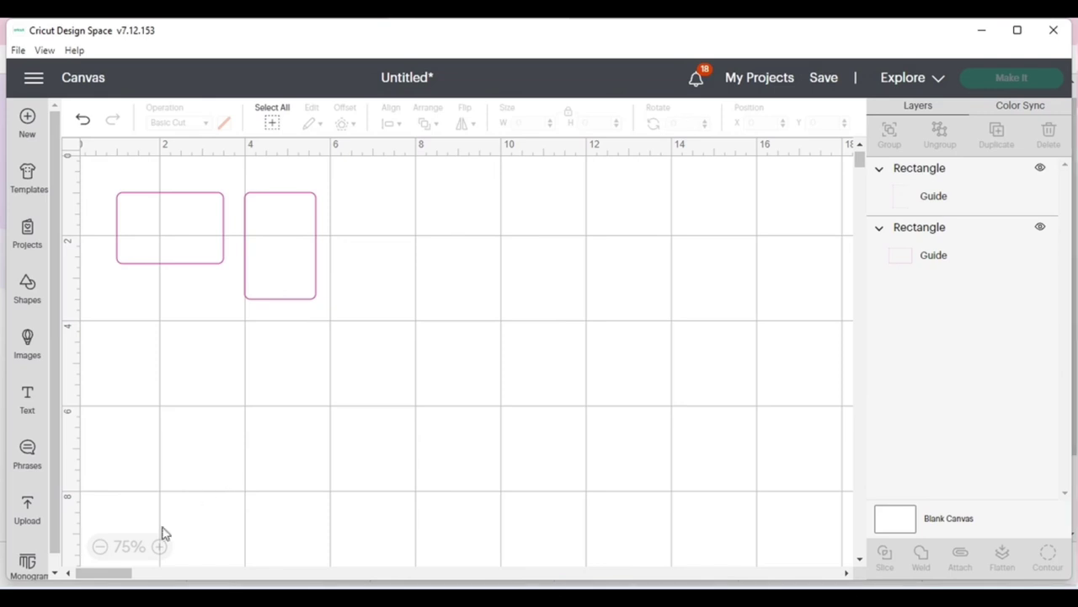
click(99, 547)
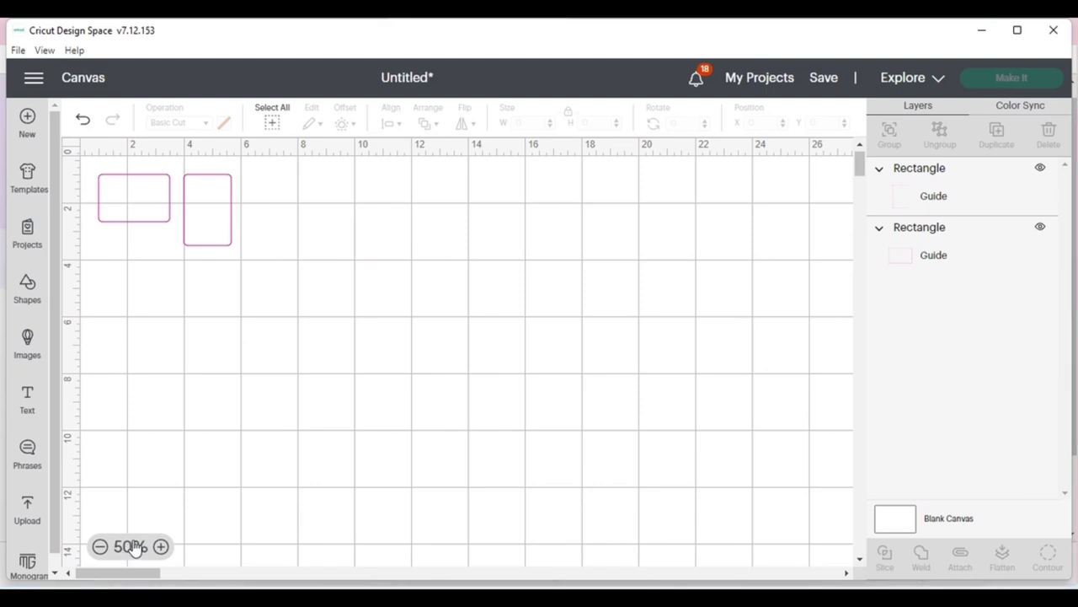
click(28, 514)
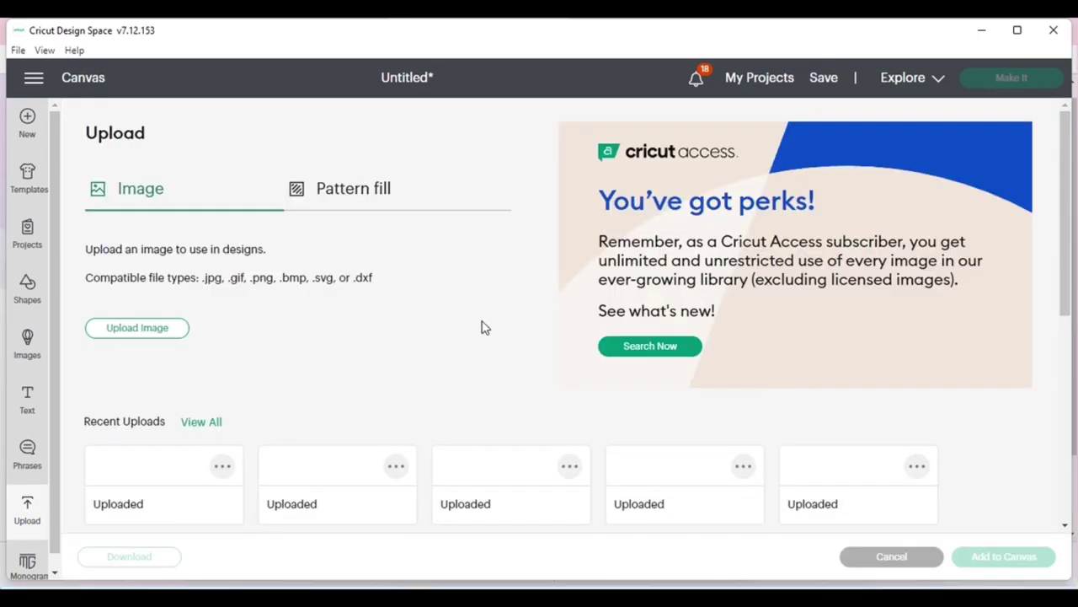
scroll(483, 326, down, 5)
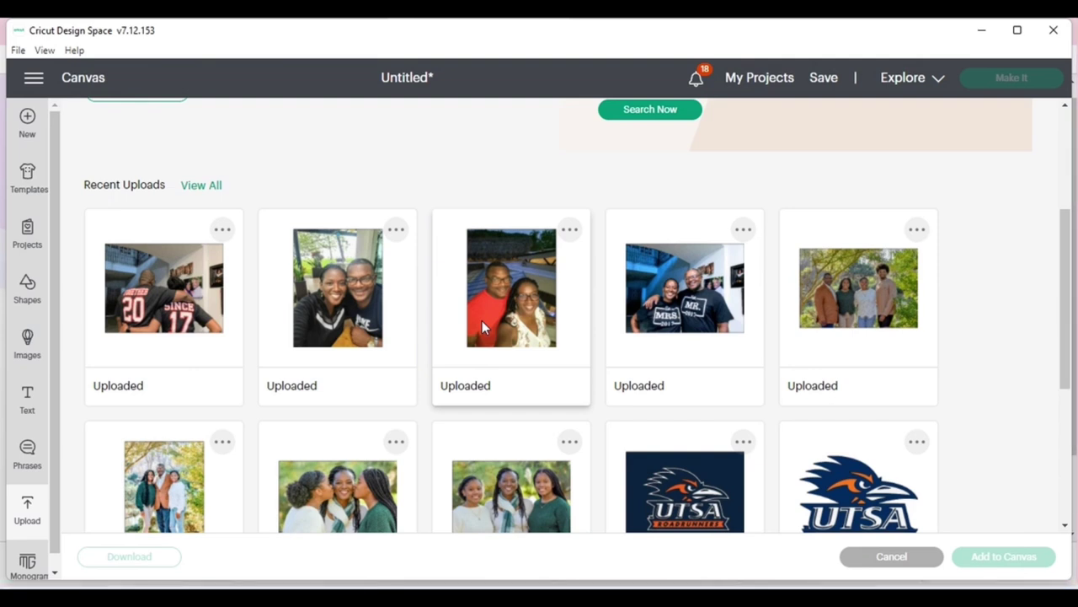
click(157, 309)
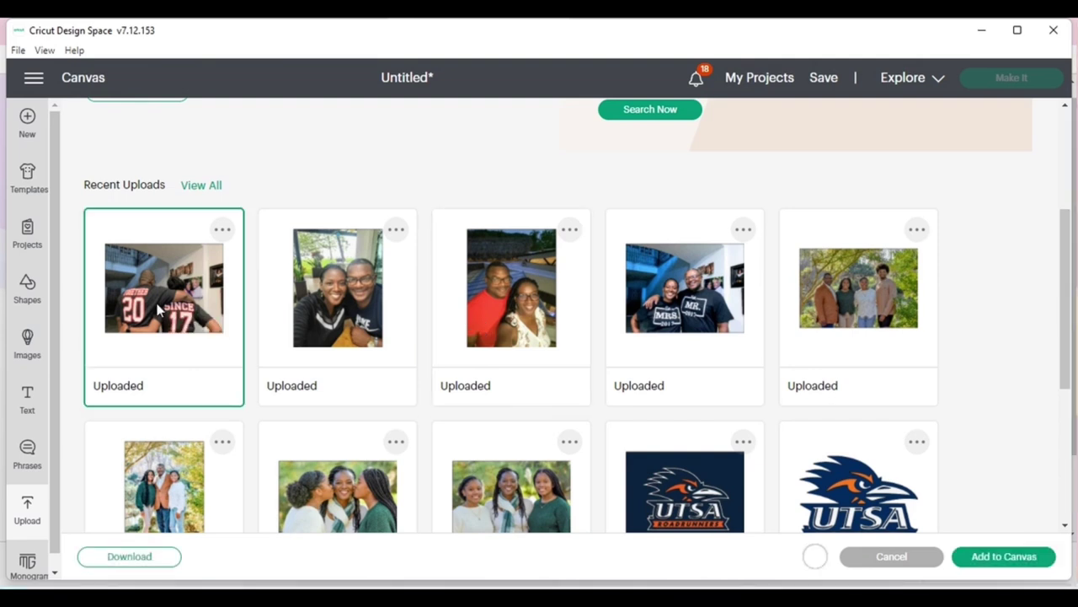
click(694, 289)
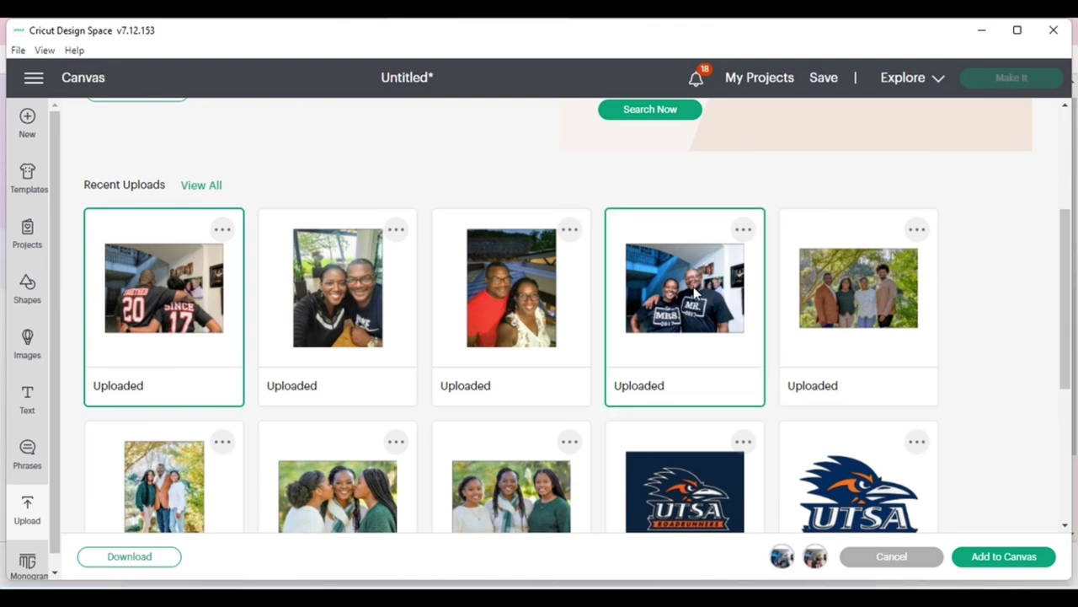
click(348, 294)
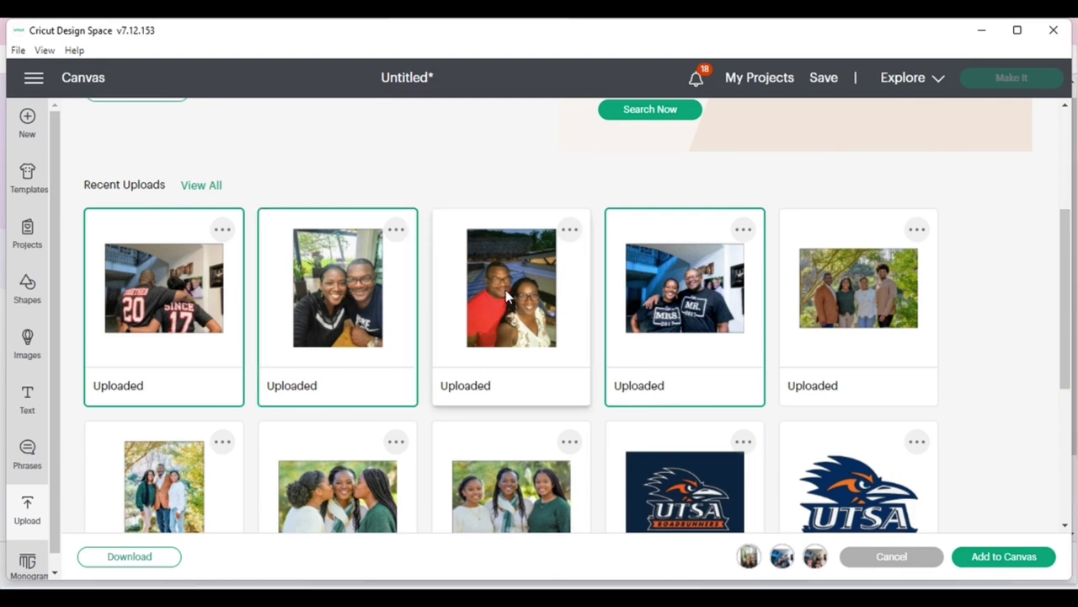
click(506, 290)
- Add both landscape photos of the three women and the portrait family photo to the selection, and insert all seven on the canvas
scroll(506, 289, down, 2)
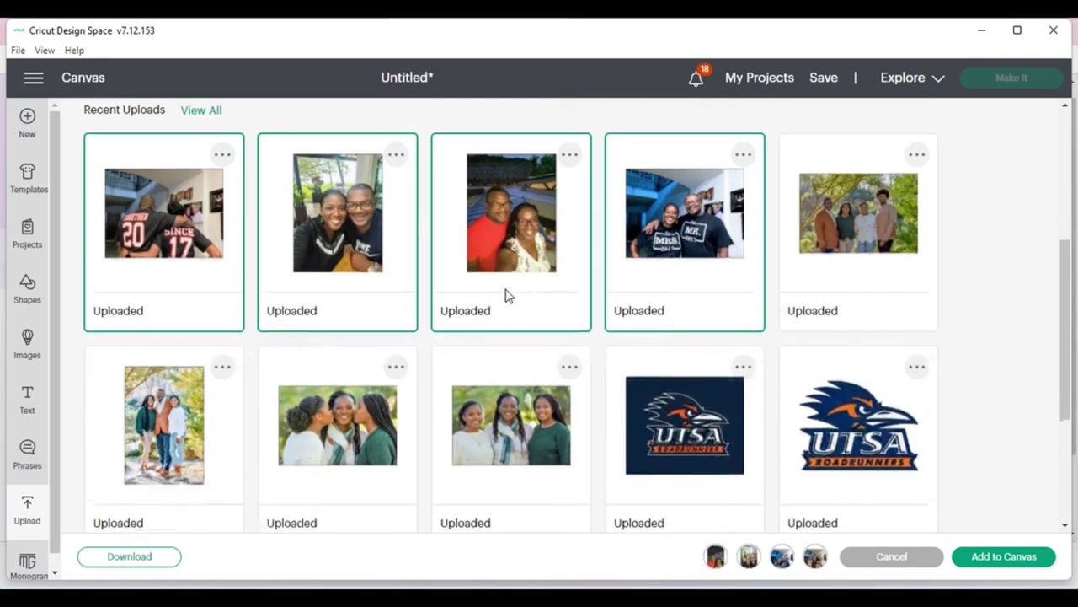
click(518, 352)
click(356, 348)
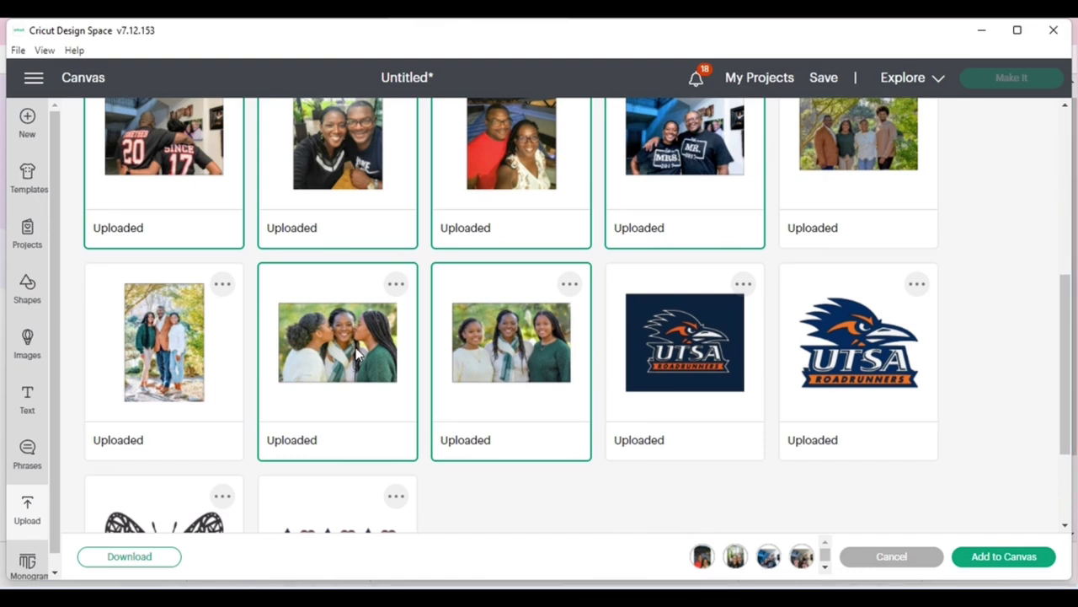
click(156, 366)
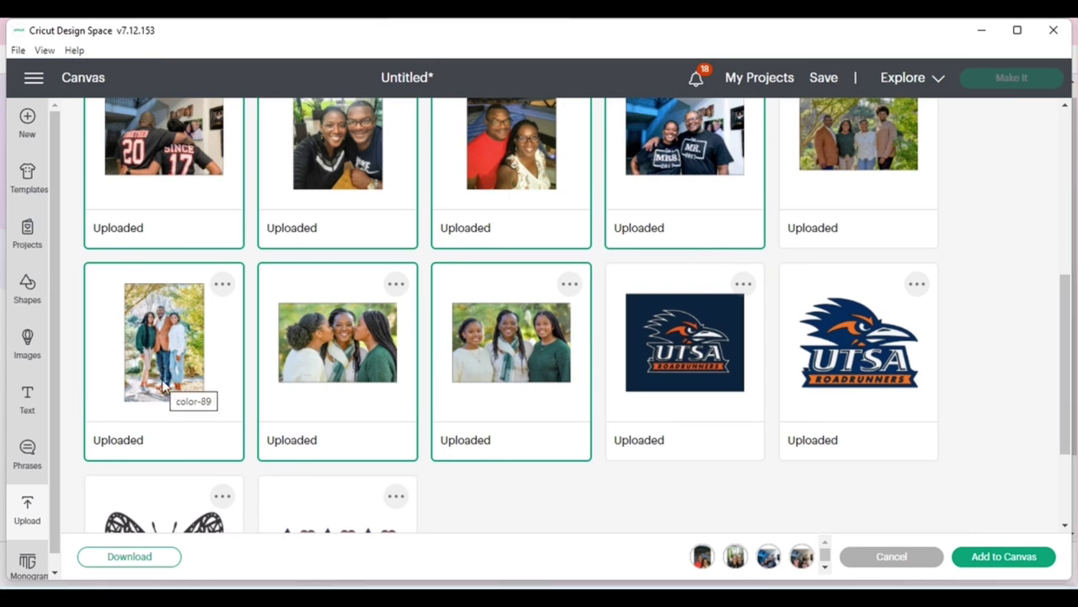
scroll(641, 331, up, 1)
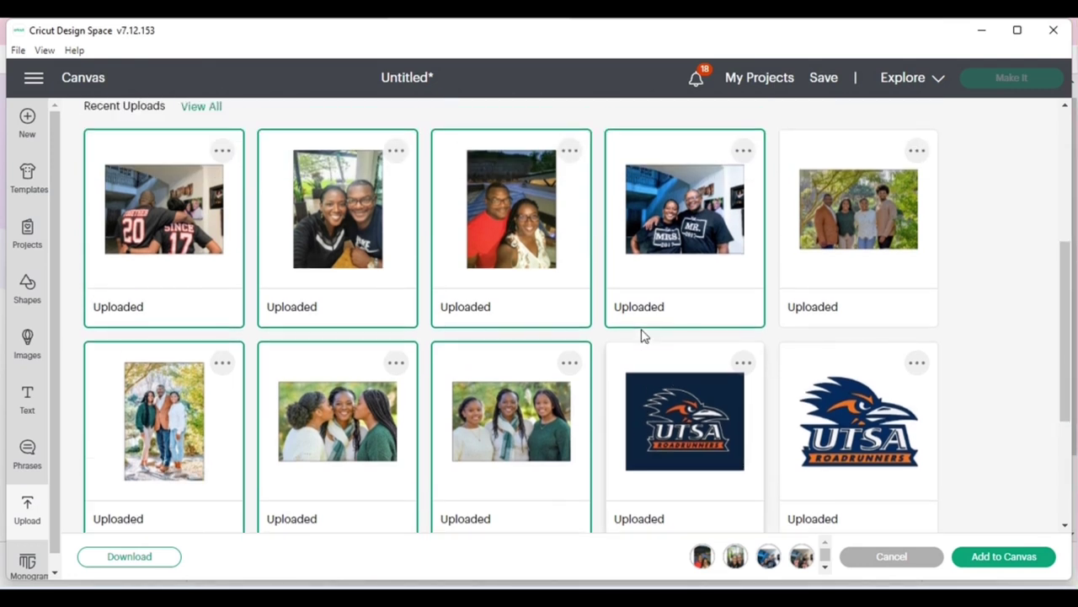
scroll(641, 336, down, 1)
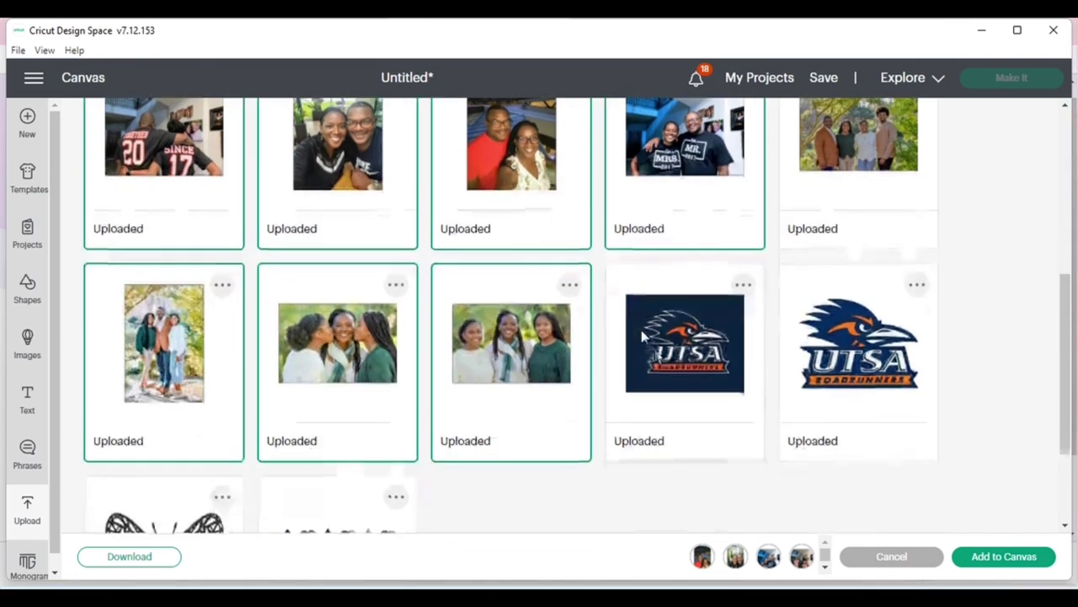
click(1010, 563)
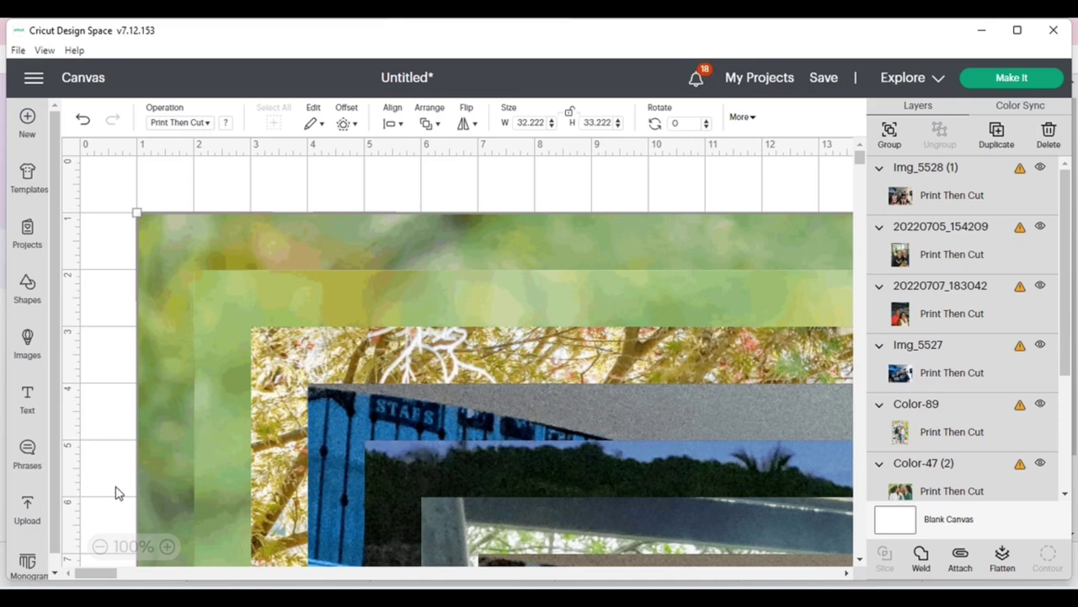
- Move the stacked photos away from the canvas origin so the two guide rectangles are uncovered
click(100, 548)
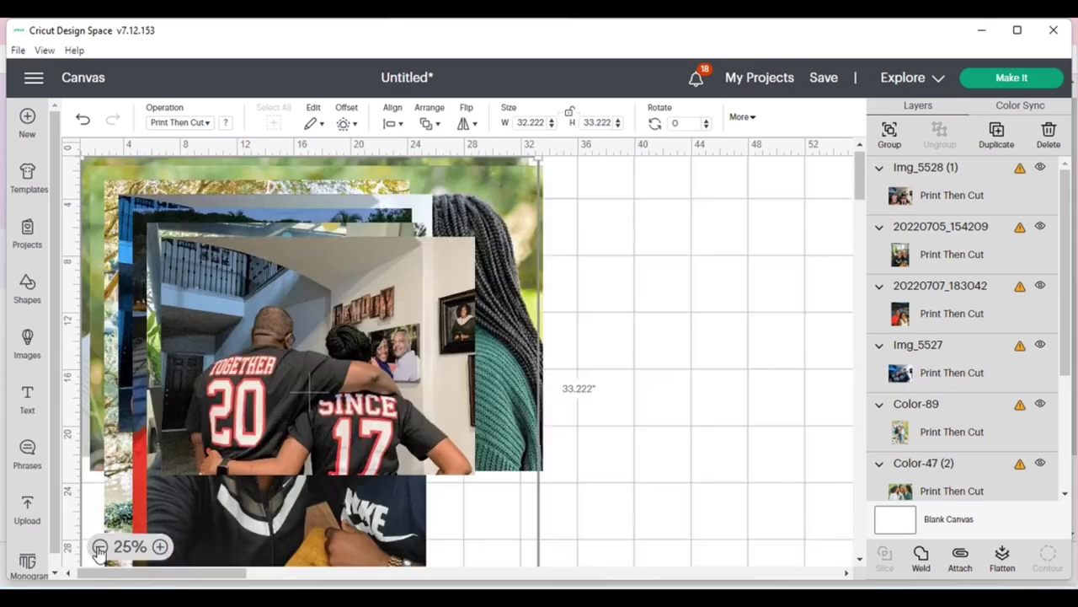
click(644, 378)
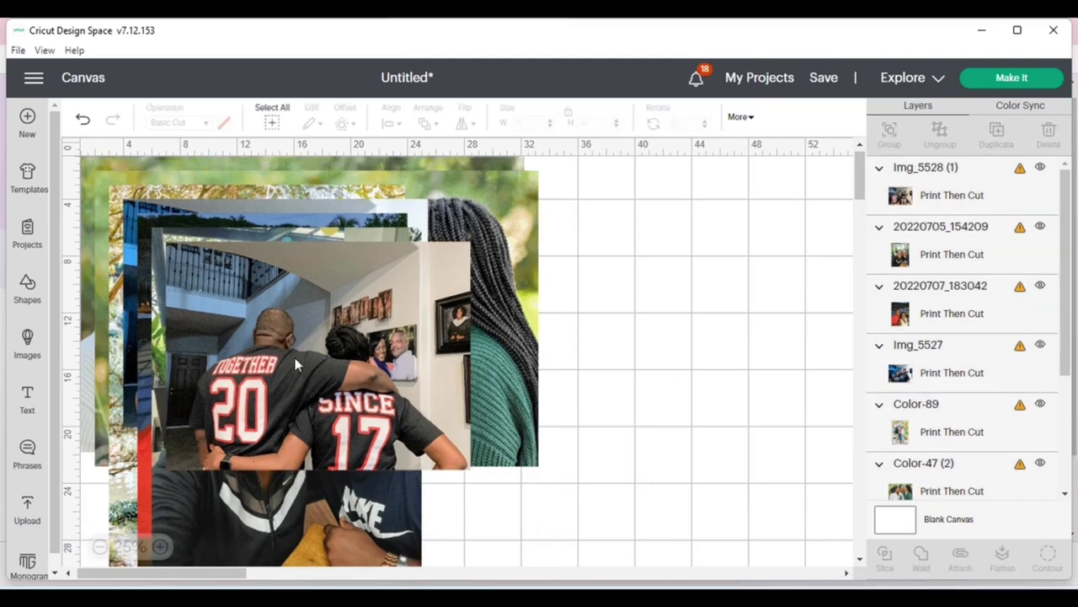
drag(293, 358, 806, 252)
drag(374, 300, 953, 479)
drag(327, 387, 927, 582)
drag(238, 323, 710, 281)
drag(212, 356, 724, 505)
drag(133, 216, 705, 479)
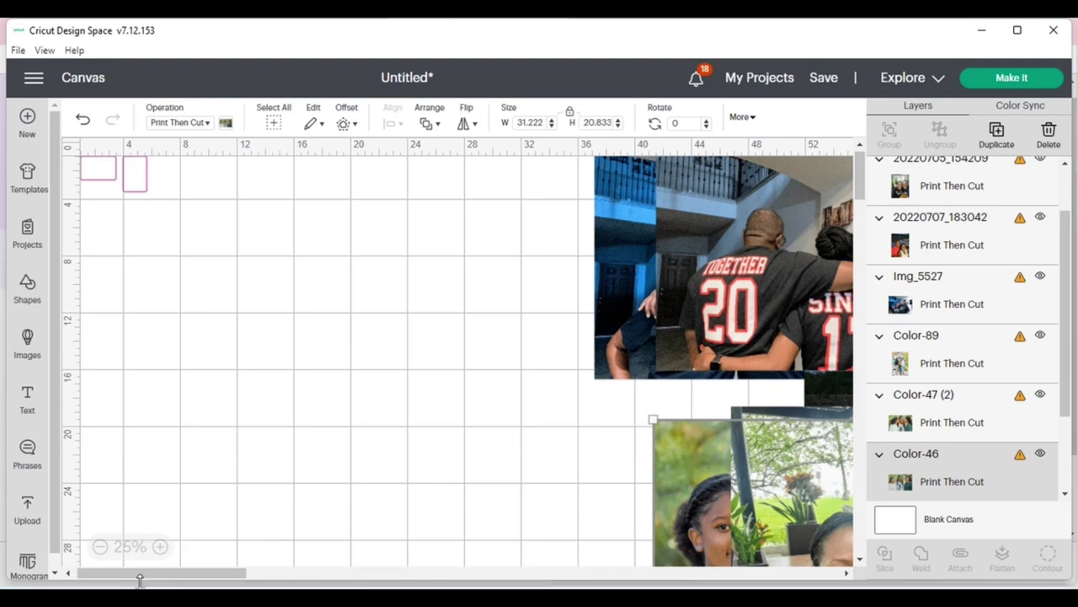
drag(130, 577, 127, 577)
- Pull the TOGETHER 20 / SINCE 17 photo out of the stack and position it at X 4, Y 6
drag(740, 289, 335, 380)
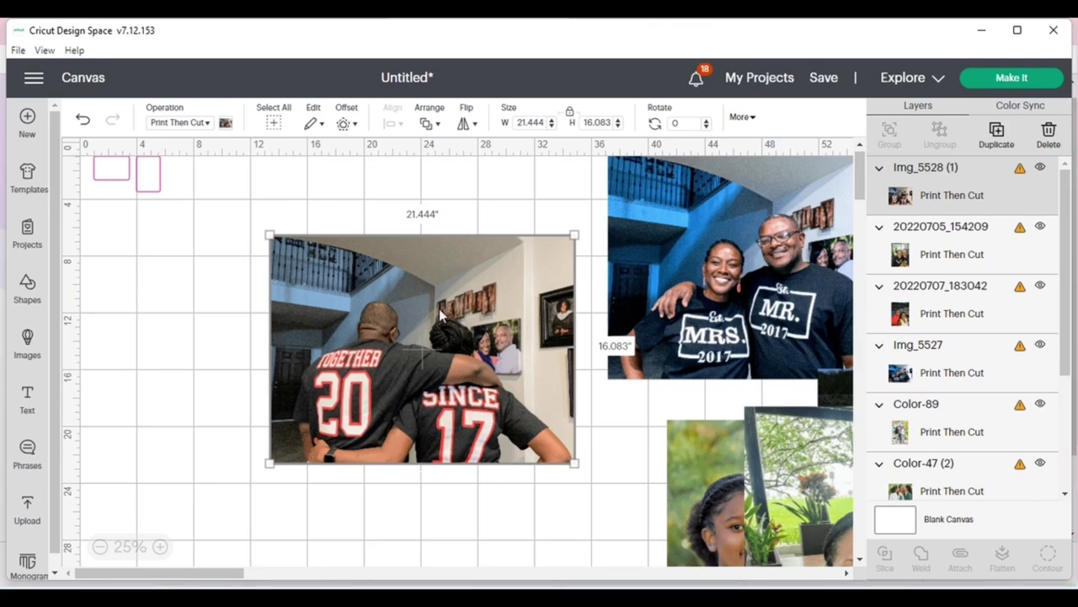
scroll(739, 244, up, 1)
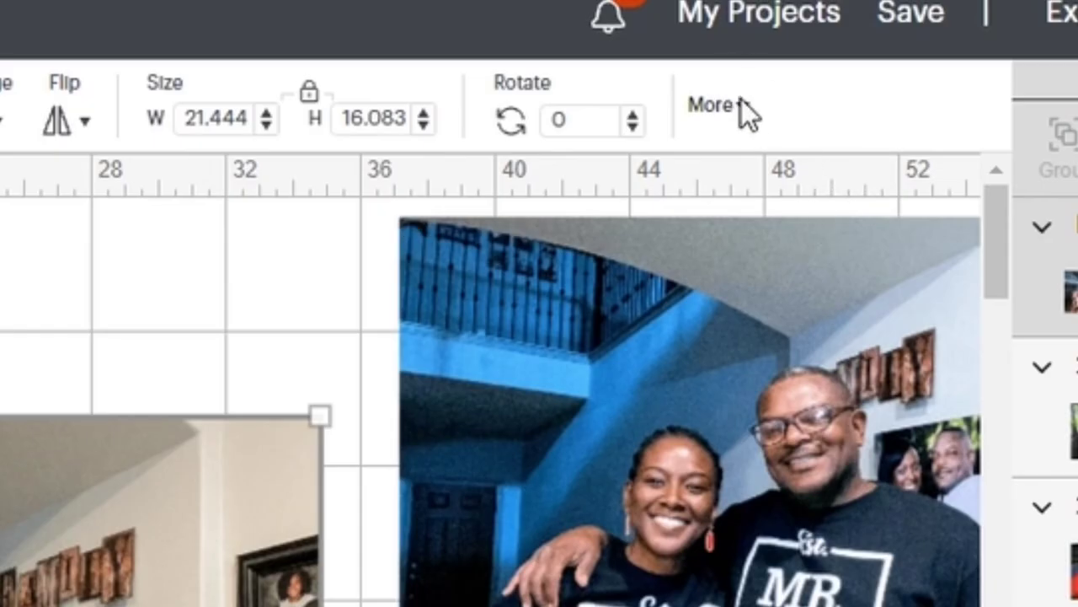
click(740, 105)
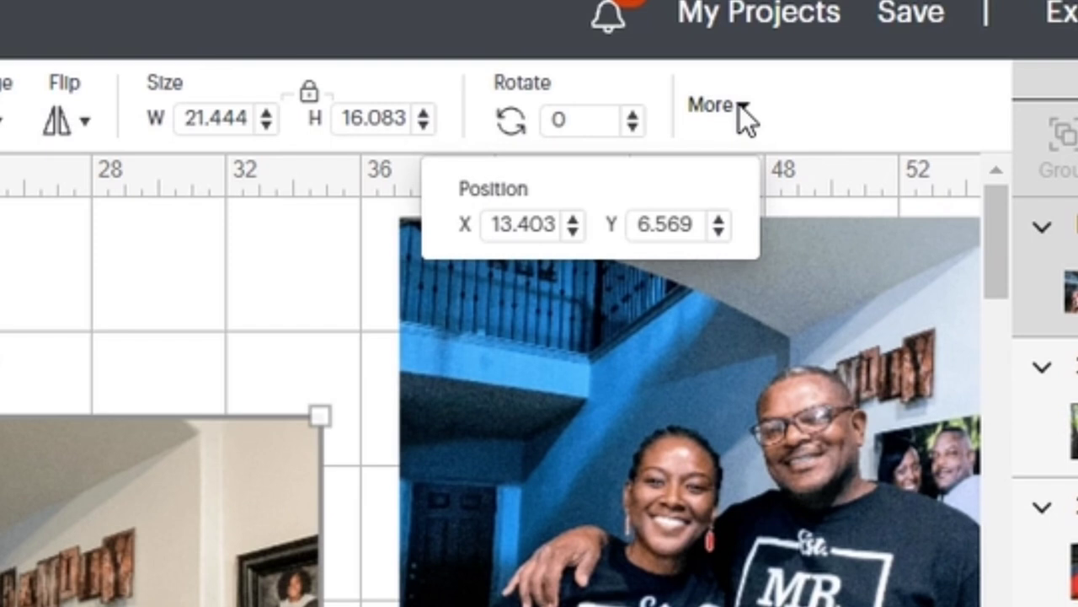
click(539, 224)
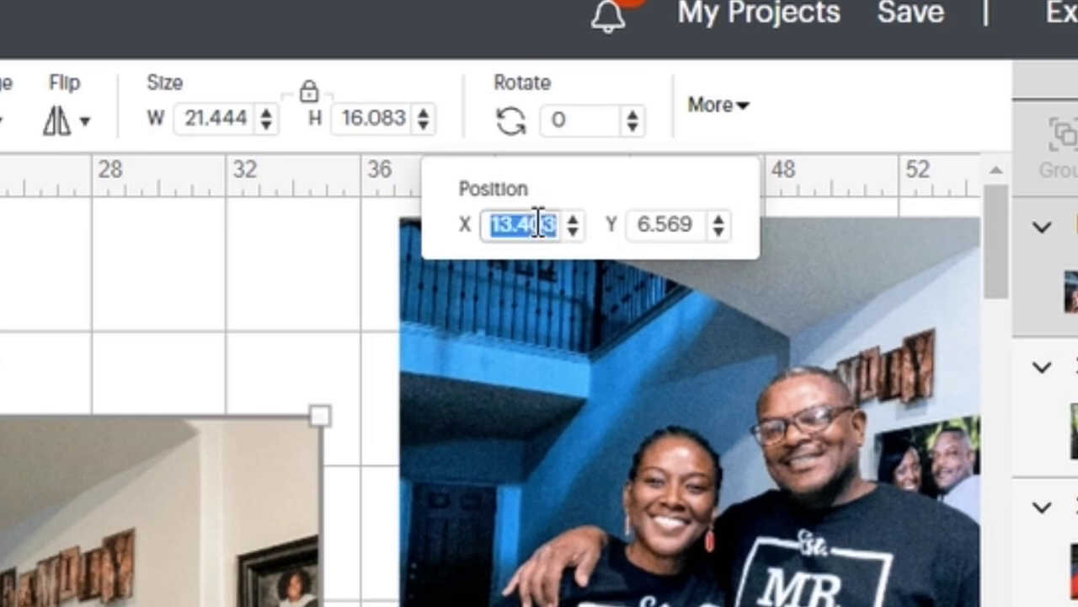
text(4)
click(661, 225)
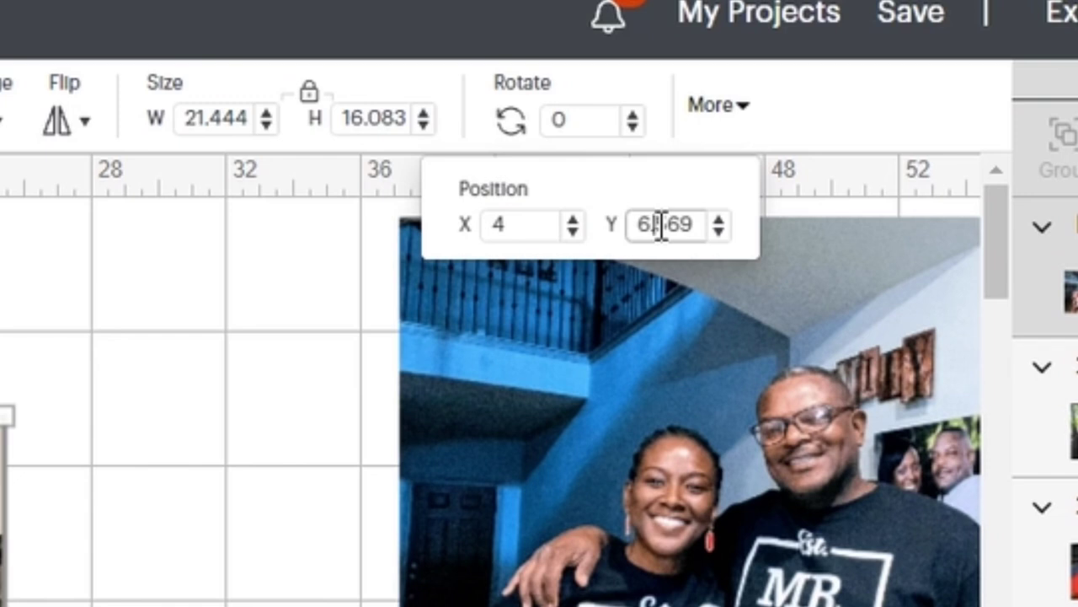
text(6)
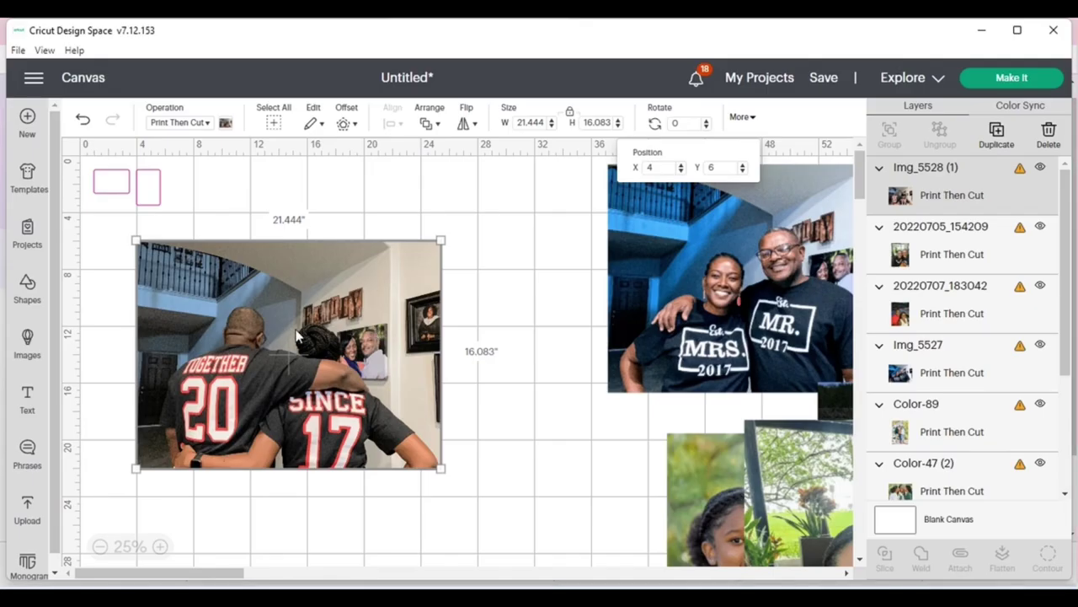
- Check the horizontal guide's size and set the TOGETHER 20 / SINCE 17 photo's width to 2.5 with proportions locked
click(113, 183)
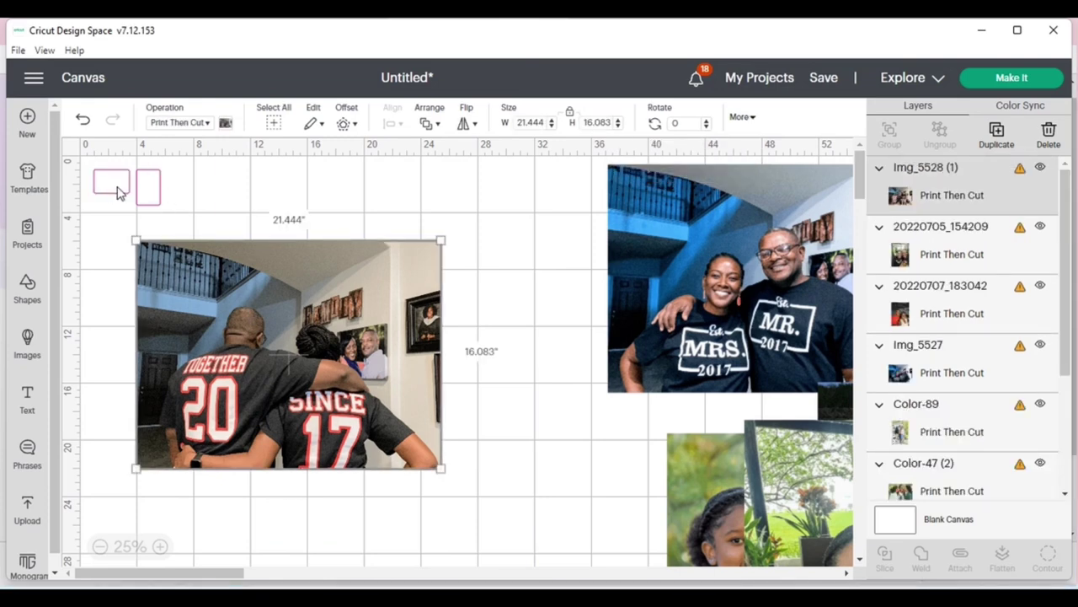
click(116, 188)
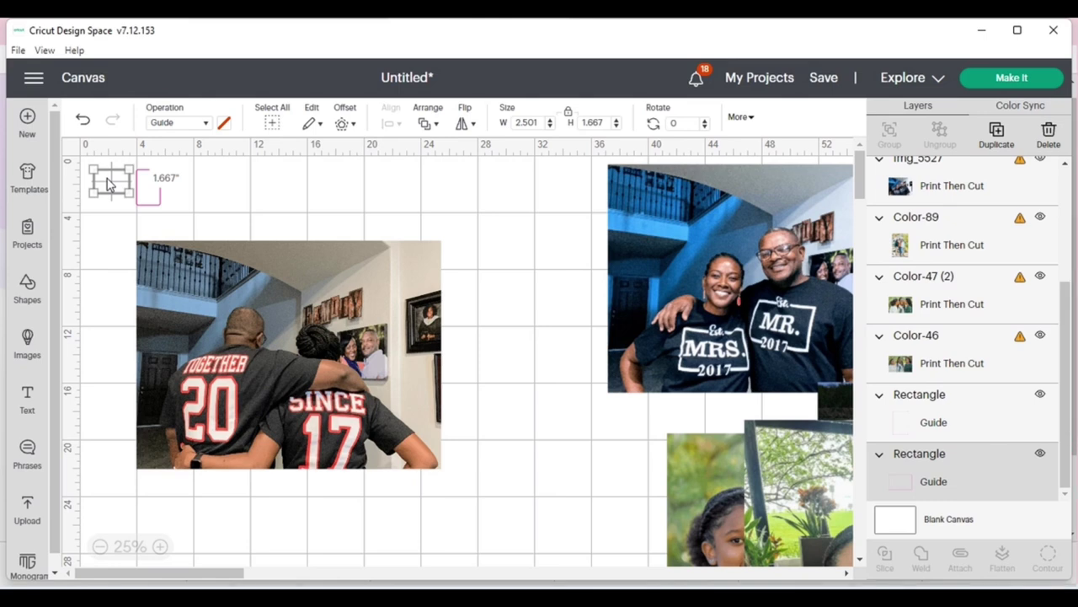
click(236, 335)
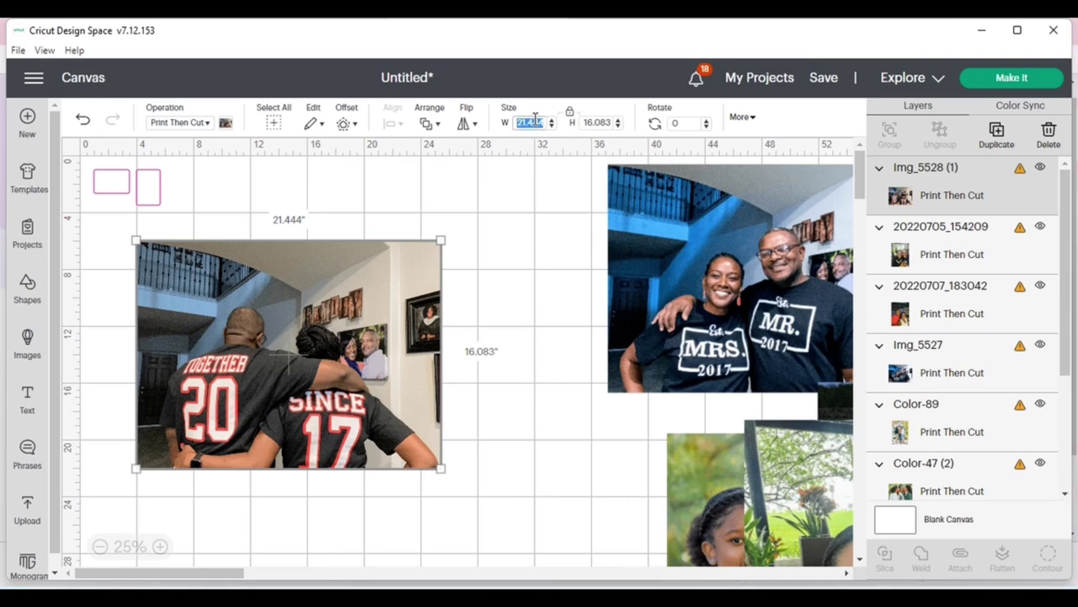
text(2)
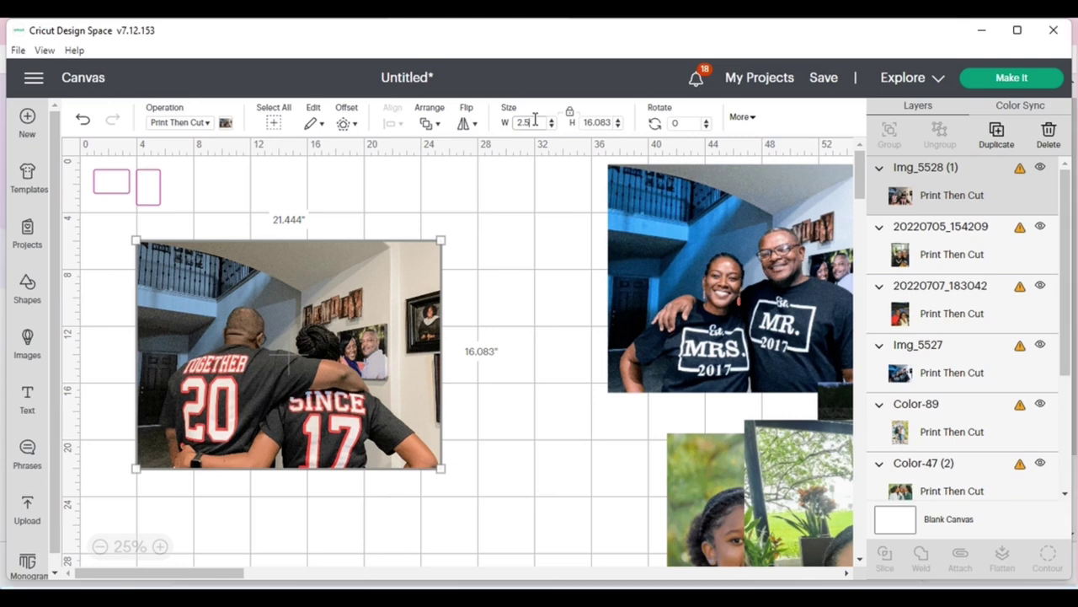
text(.5)
key(Return)
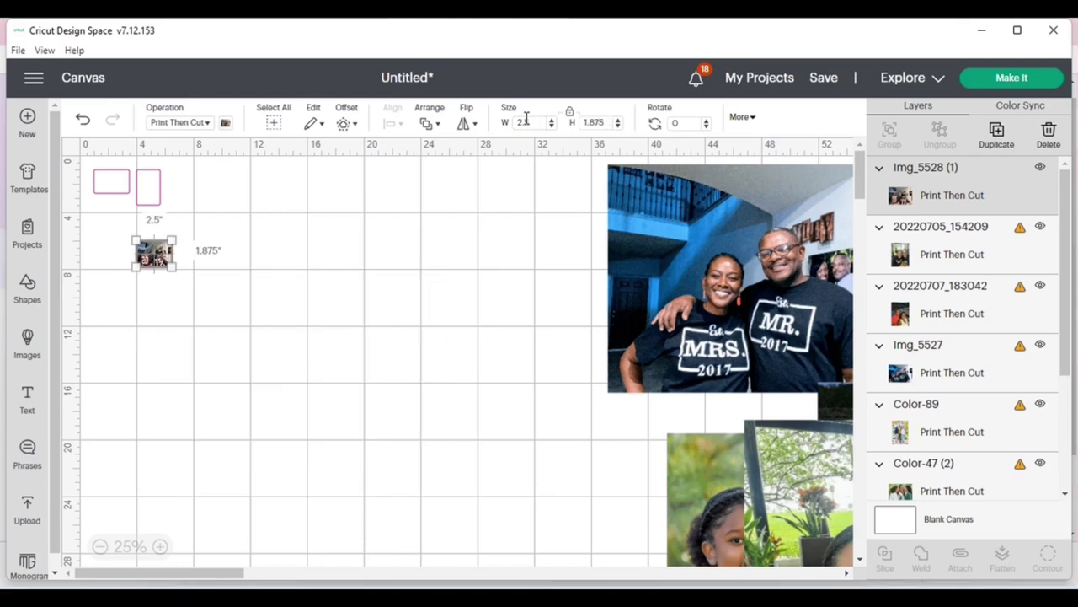
click(390, 278)
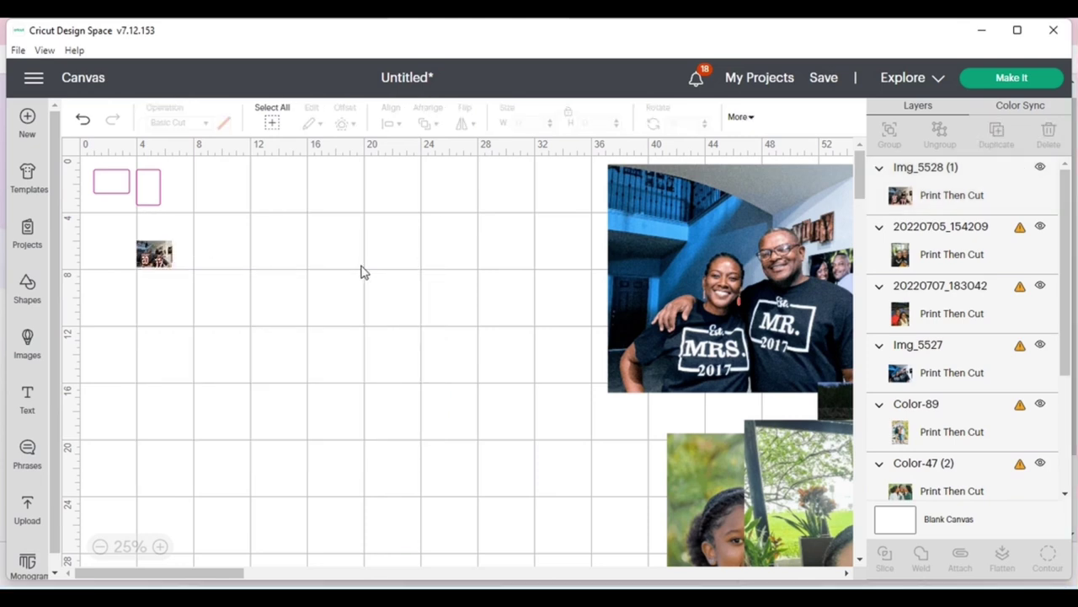
click(156, 259)
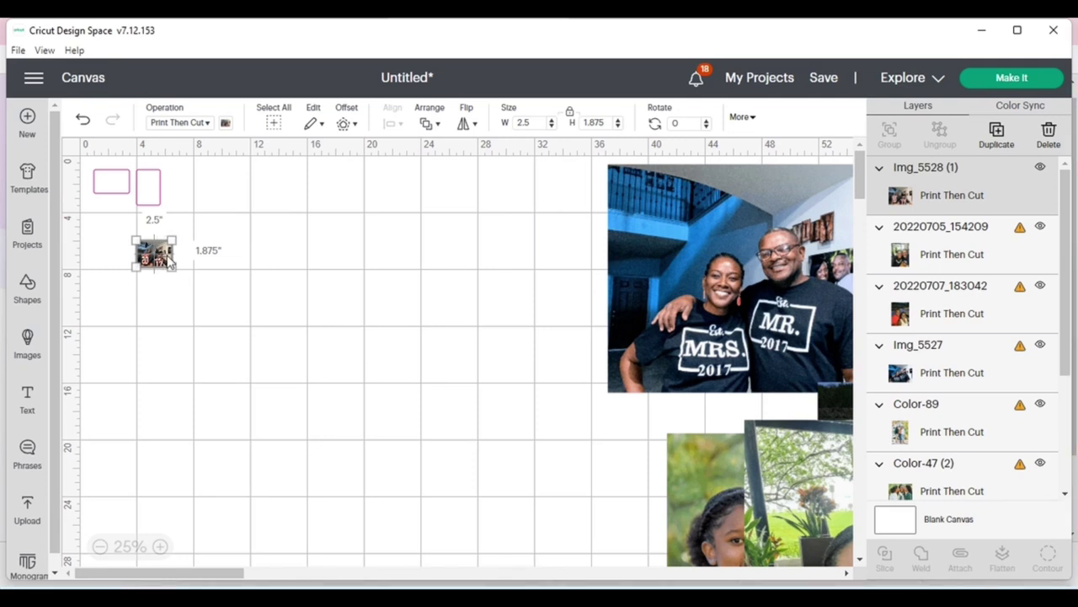
click(262, 289)
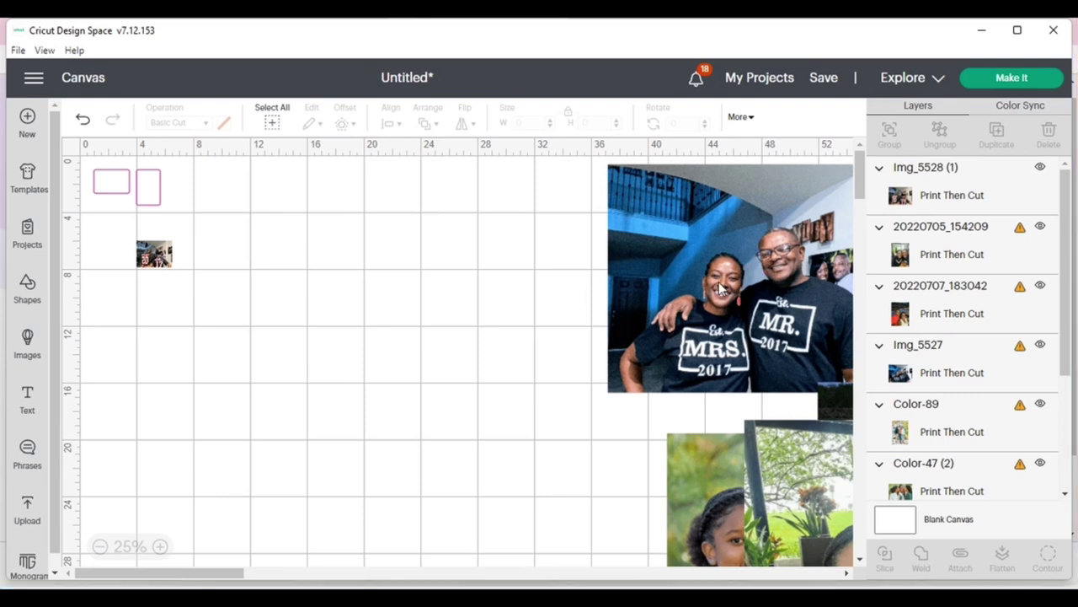
- Move the MR. and MRS. photo (Img_5527) into the open canvas area and the horizontal guide onto the small TOGETHER 20 photo
drag(721, 289, 400, 326)
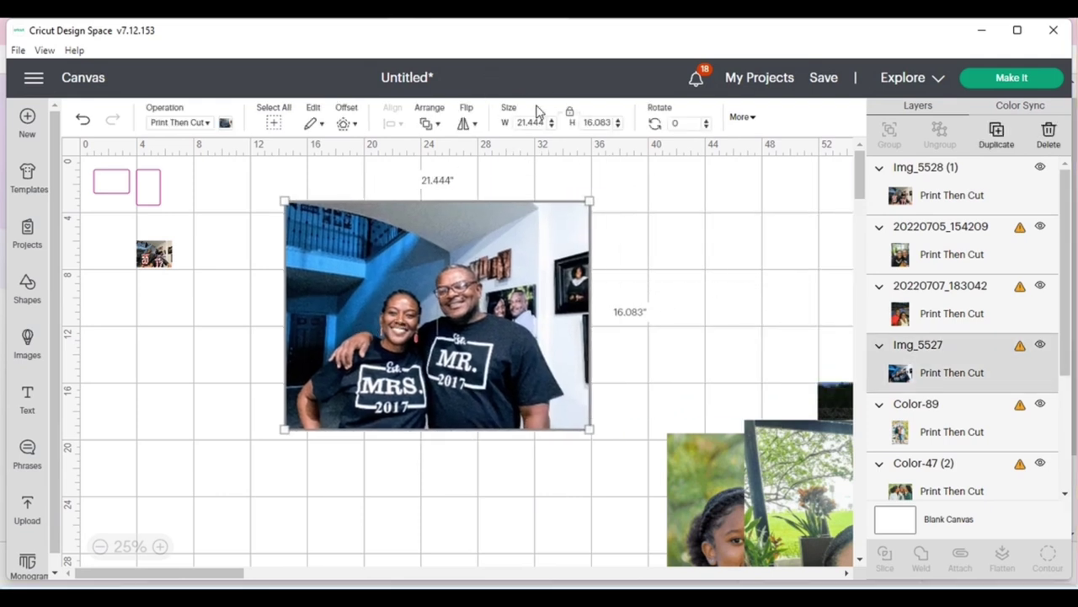
click(111, 180)
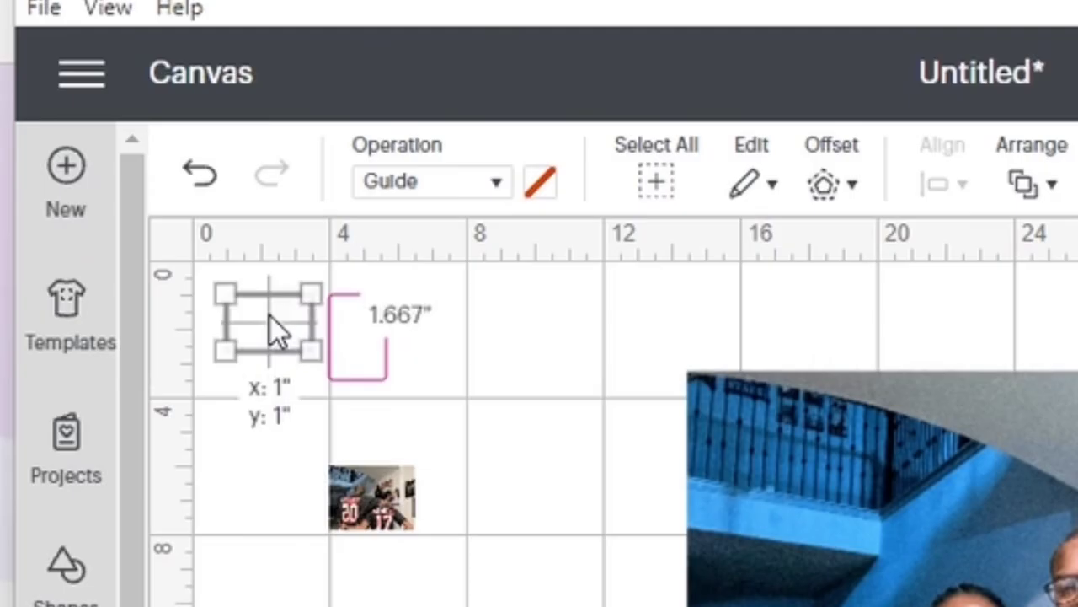
drag(270, 317, 371, 497)
click(383, 560)
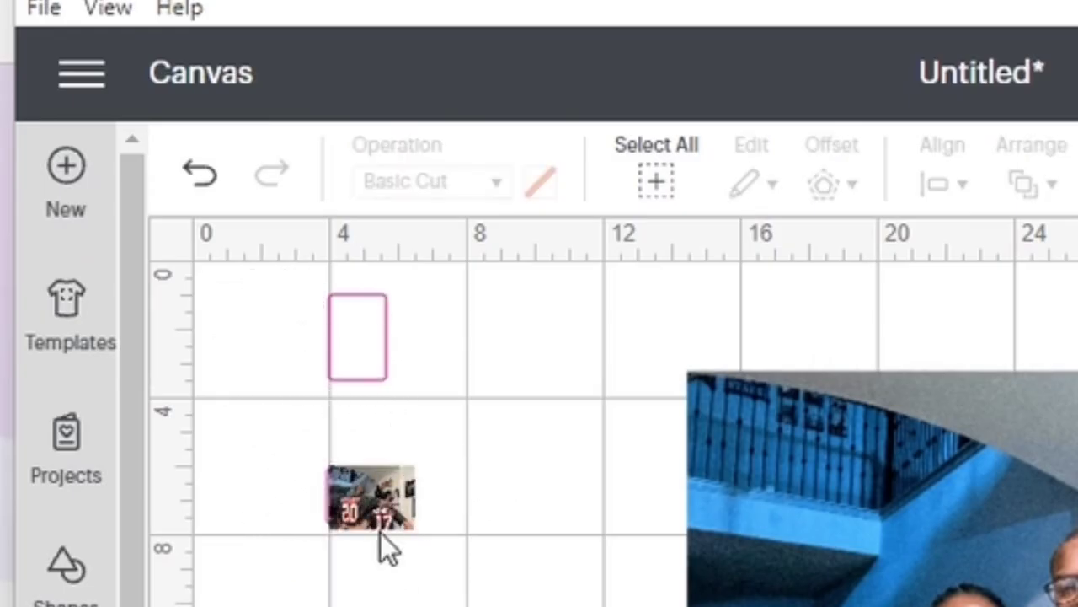
- Move the small TOGETHER 20 photo off the horizontal guide and place that guide at the canvas origin, left of the vertical guide
click(370, 497)
drag(371, 497, 430, 606)
click(370, 603)
drag(350, 485, 235, 363)
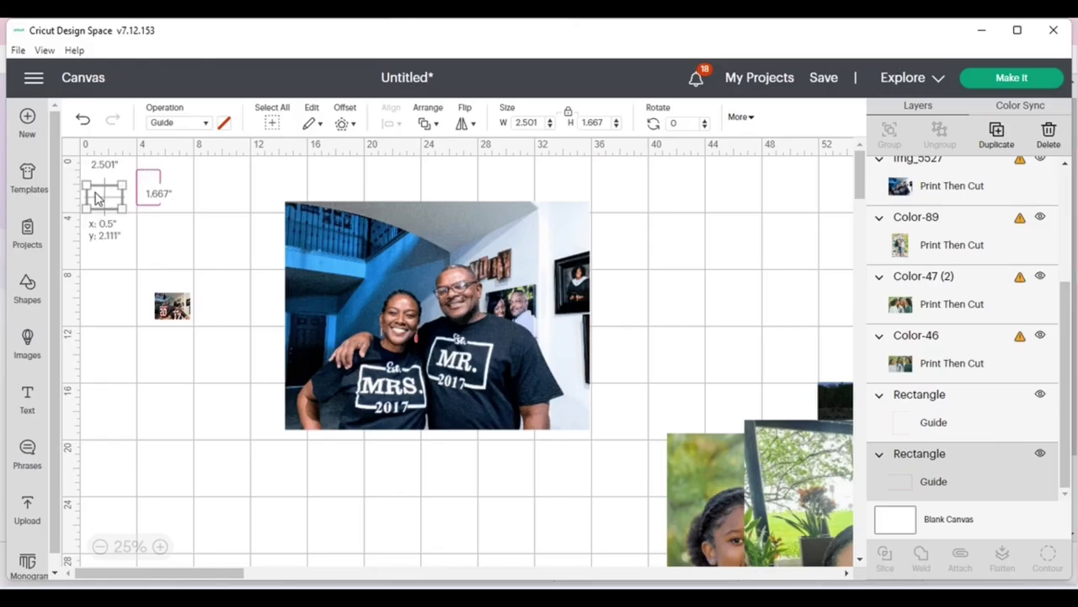
drag(95, 198, 92, 201)
click(177, 313)
- Set the MR. and MRS. photo's (Img_5527) width to 2.5 and stack it above the TOGETHER 20 photo, below the horizontal guide
click(360, 312)
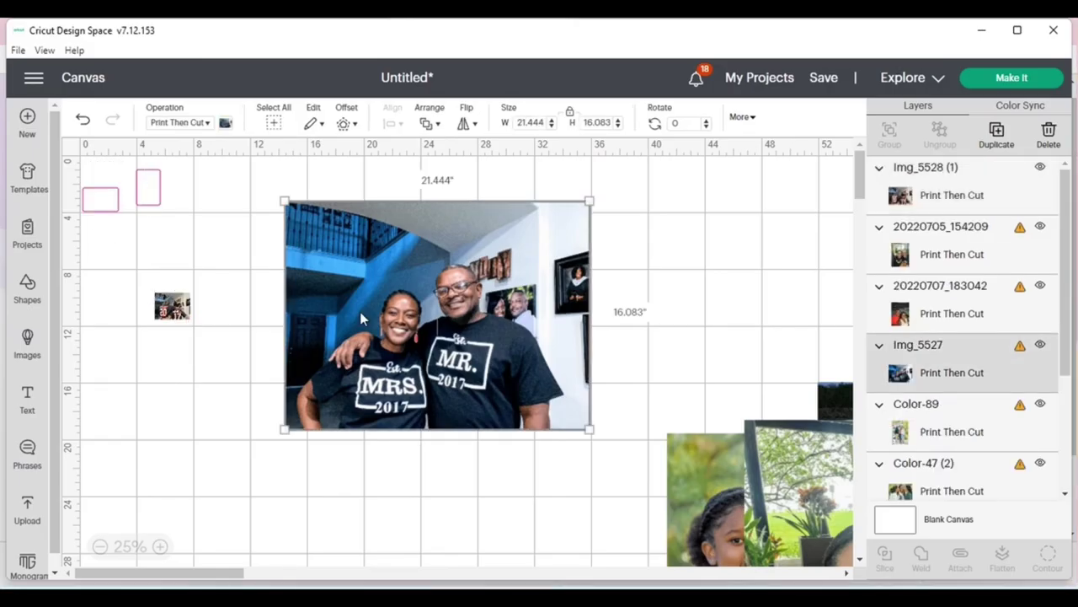
click(534, 123)
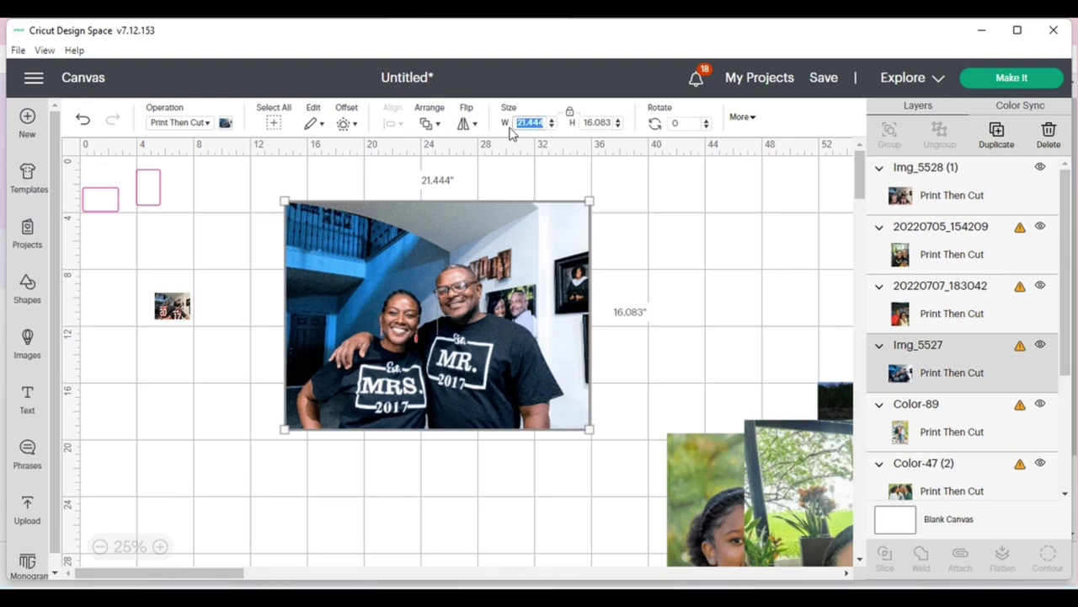
text(2)
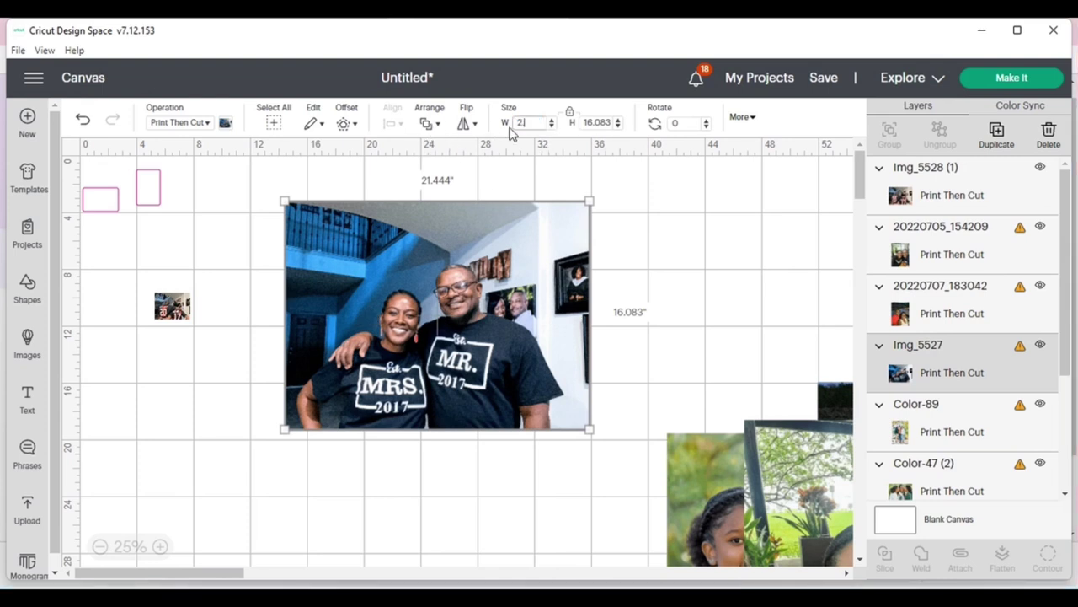
text(.5)
key(Return)
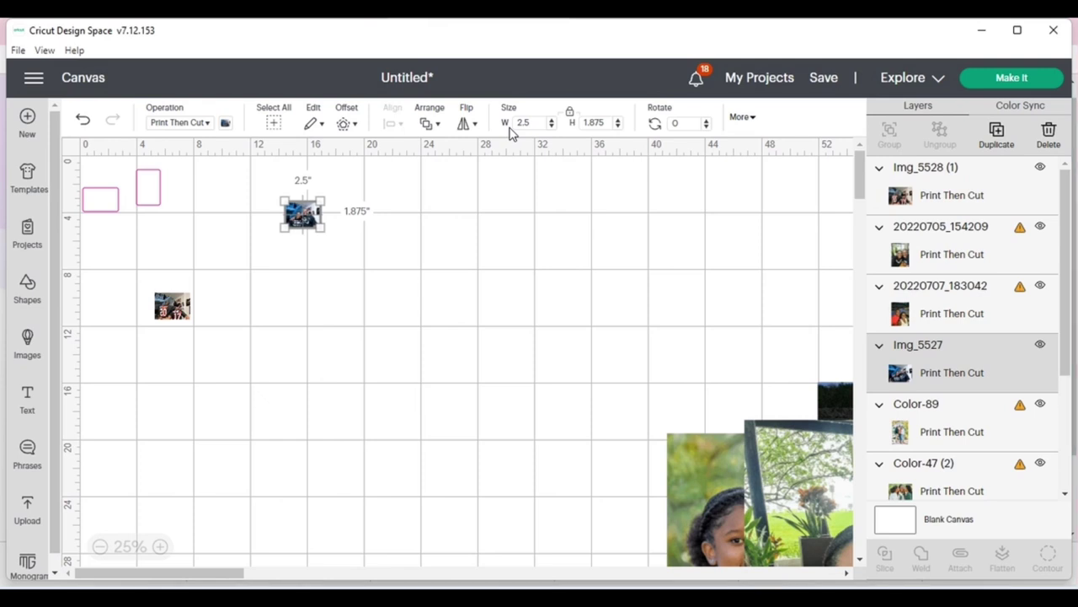
drag(305, 217, 102, 287)
drag(172, 306, 99, 318)
- Pull out the couple selfie 20220705_154209, set its height to 2.5 and move it close to the vertical guide
drag(779, 442, 335, 235)
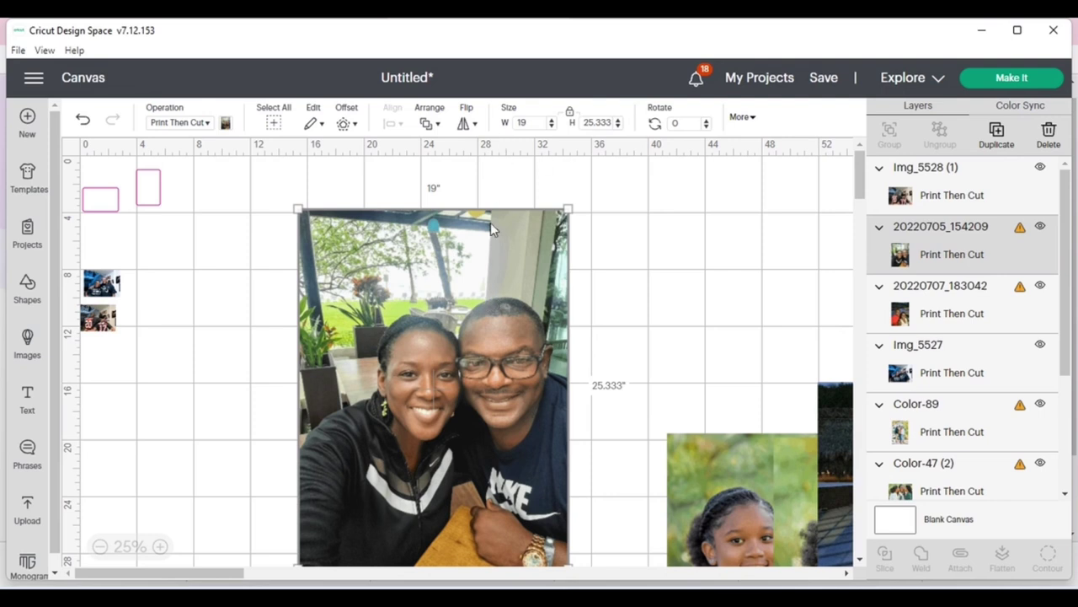
drag(413, 294, 449, 297)
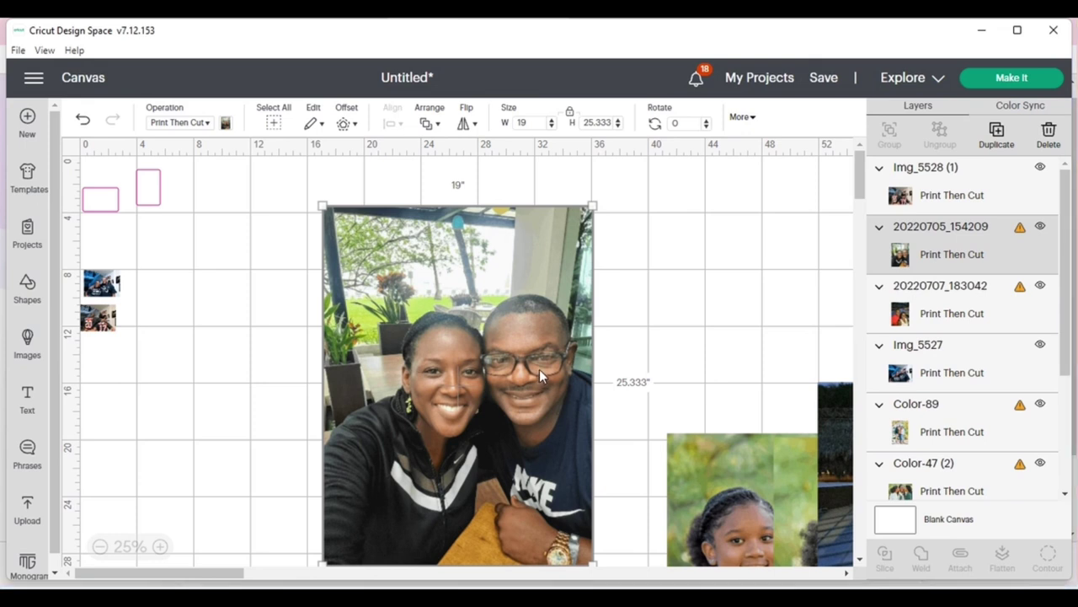
click(600, 123)
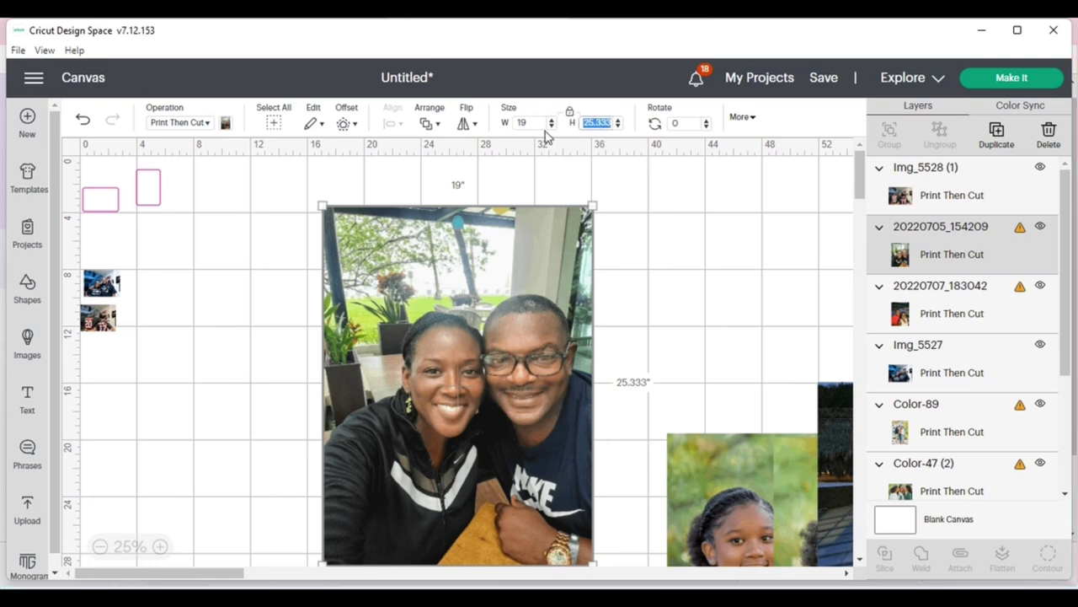
text(2.5)
key(Return)
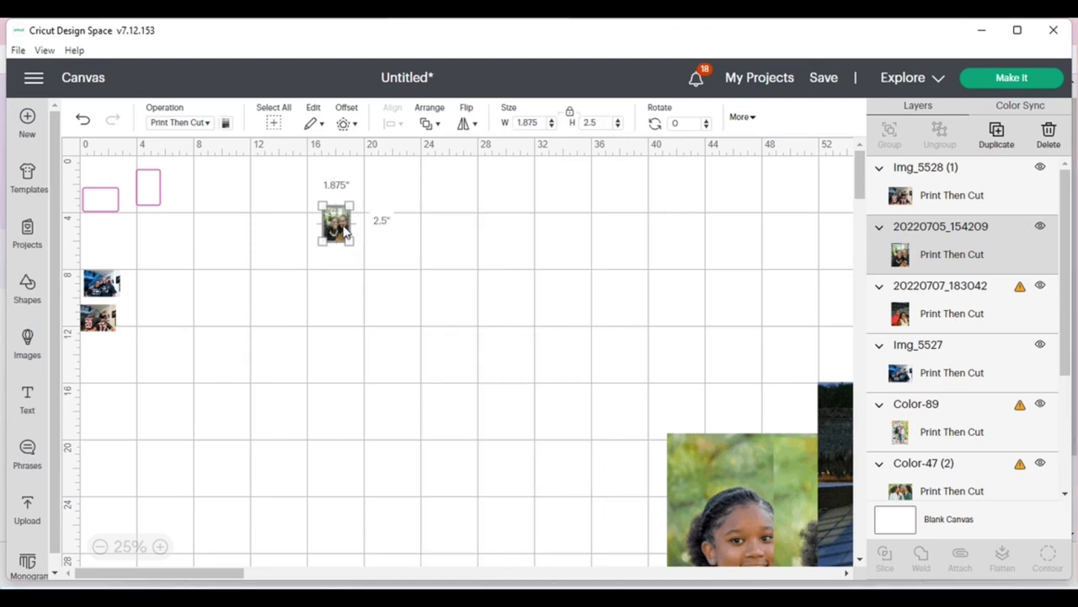
drag(346, 234, 201, 232)
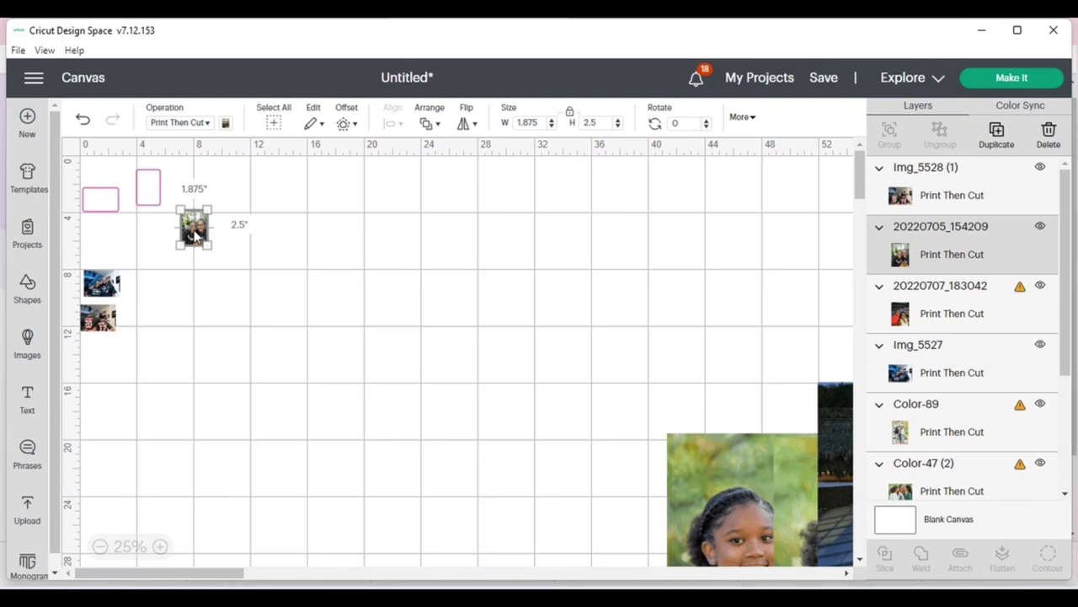
- Pull out the red-shirt couple photo 20220707_183042, set its height to 2.5 and place it below the other couple selfie
drag(668, 481, 650, 590)
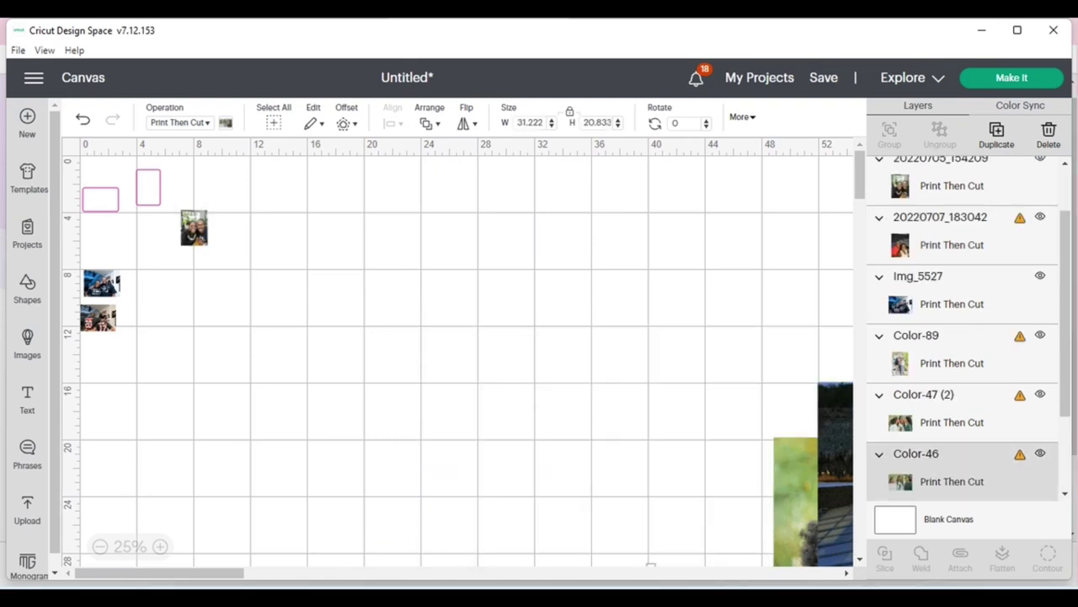
drag(830, 474, 405, 270)
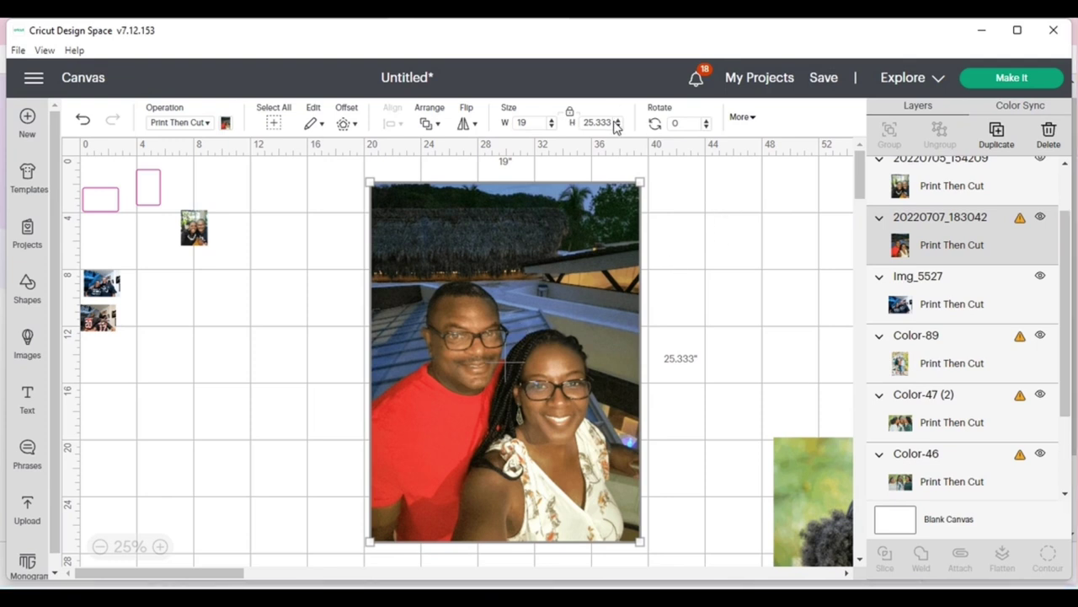
drag(609, 122, 588, 124)
text(2.5)
key(Return)
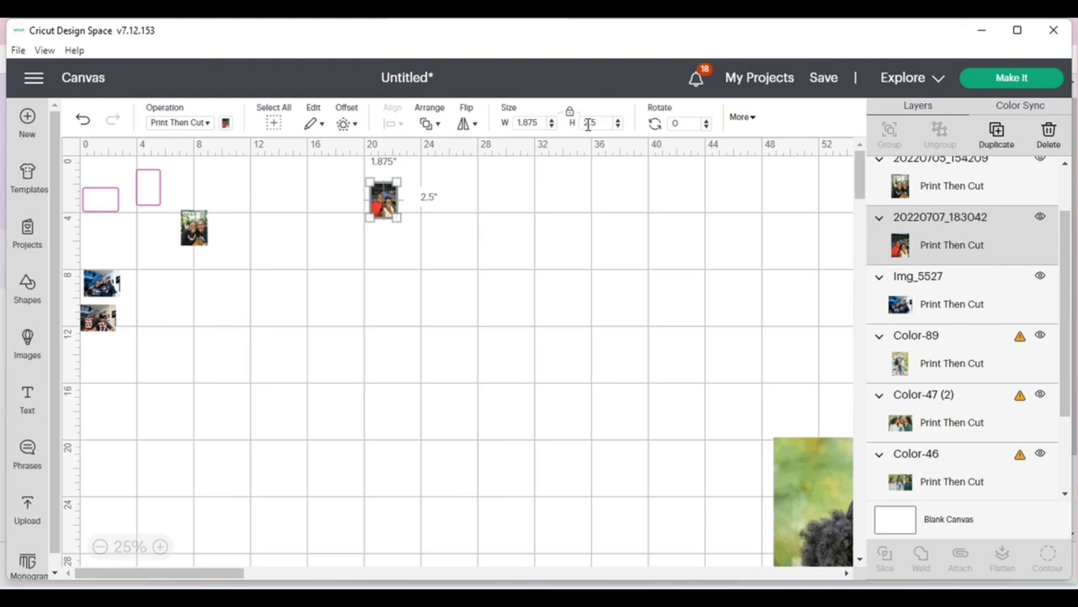
drag(383, 203, 182, 272)
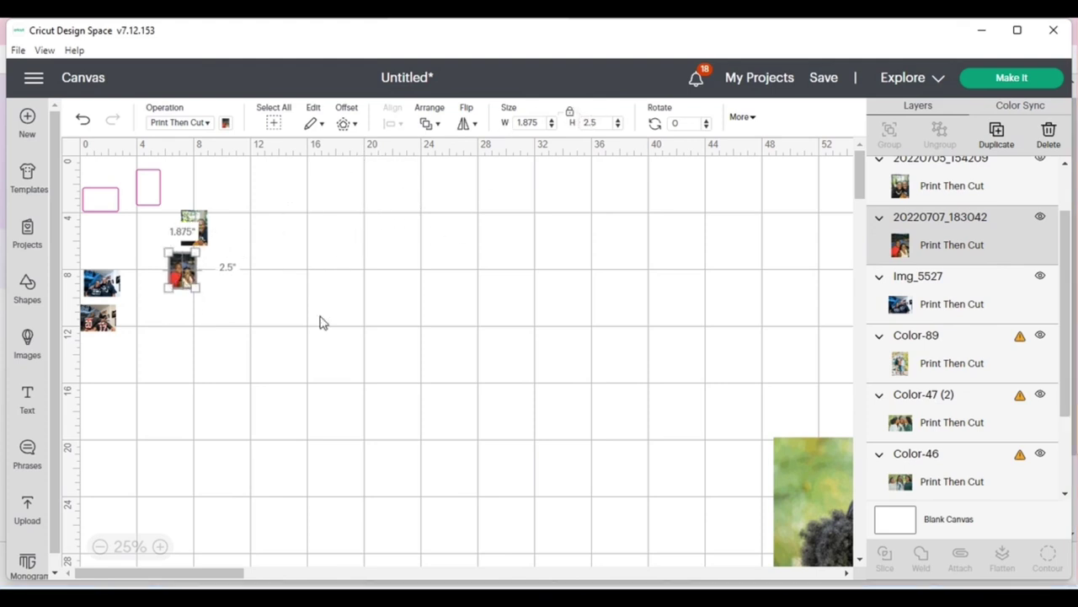
- Pull out the cheek-kiss photo Color-47 (2), set its width to 2.5 and move it beside the small photos
drag(787, 444, 369, 214)
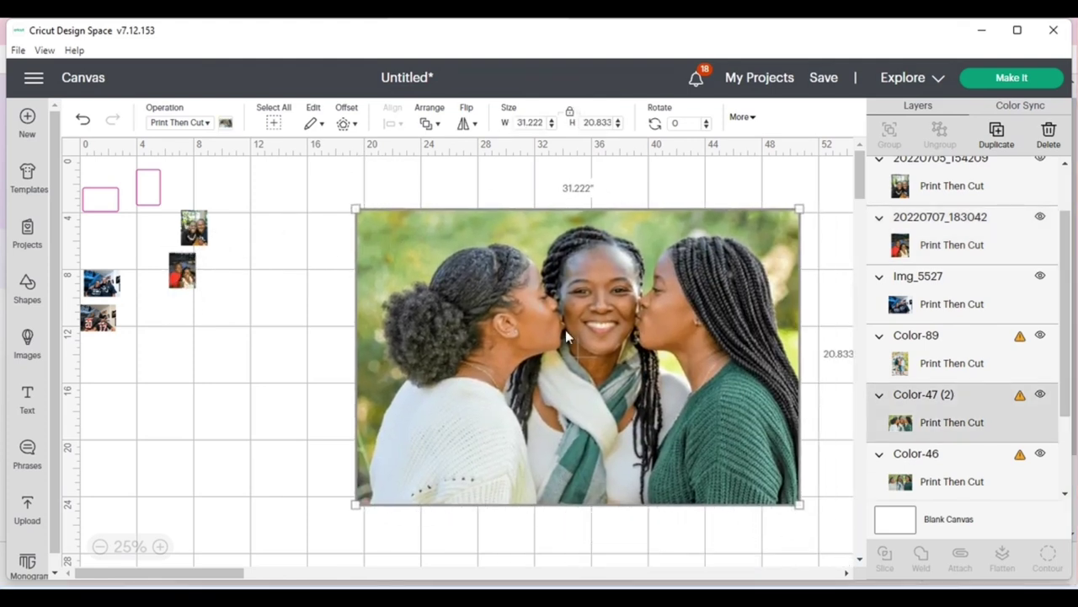
mouse_move(566, 329)
mouse_down()
mouse_move(548, 339)
mouse_move(560, 345)
mouse_up()
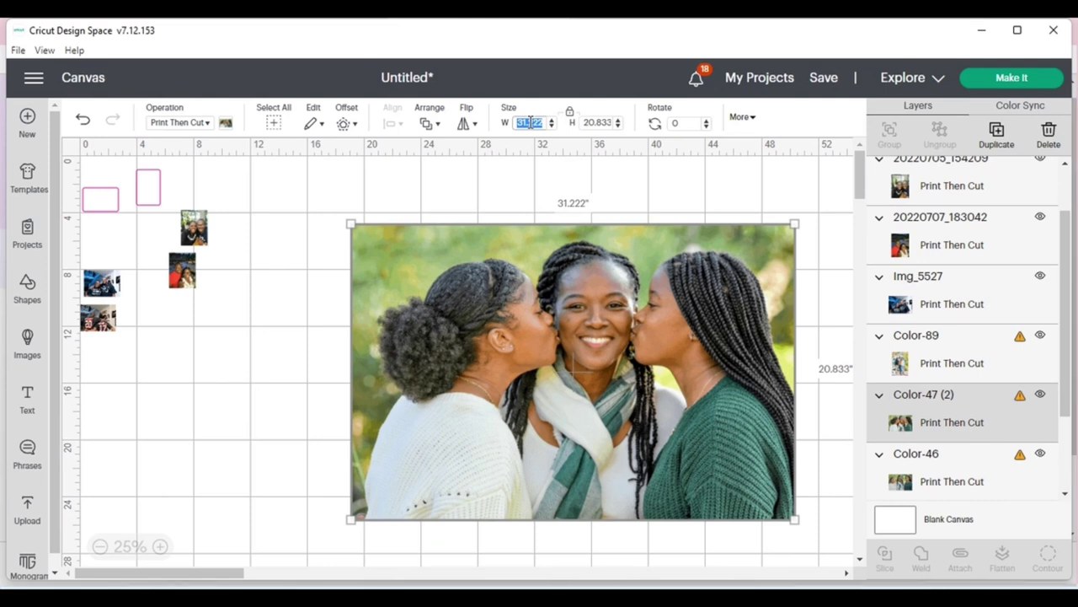
text(2.5)
key(Return)
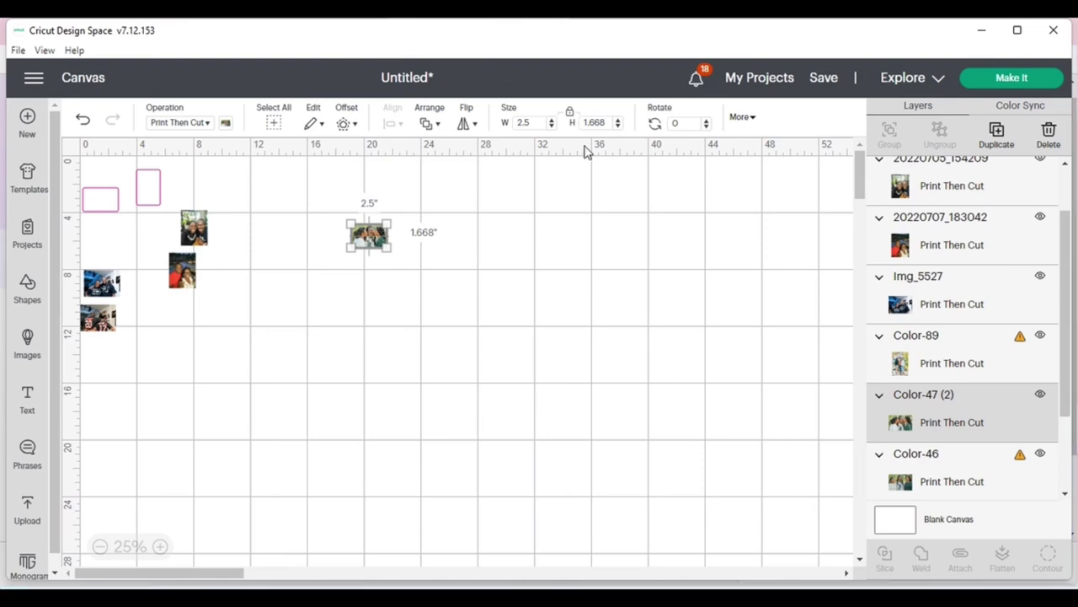
drag(371, 238, 249, 215)
- Pull out the mother-and-daughters photo Color-46, set its width to 2.5 and place it beside the red-shirt couple photo
scroll(735, 398, down, 3)
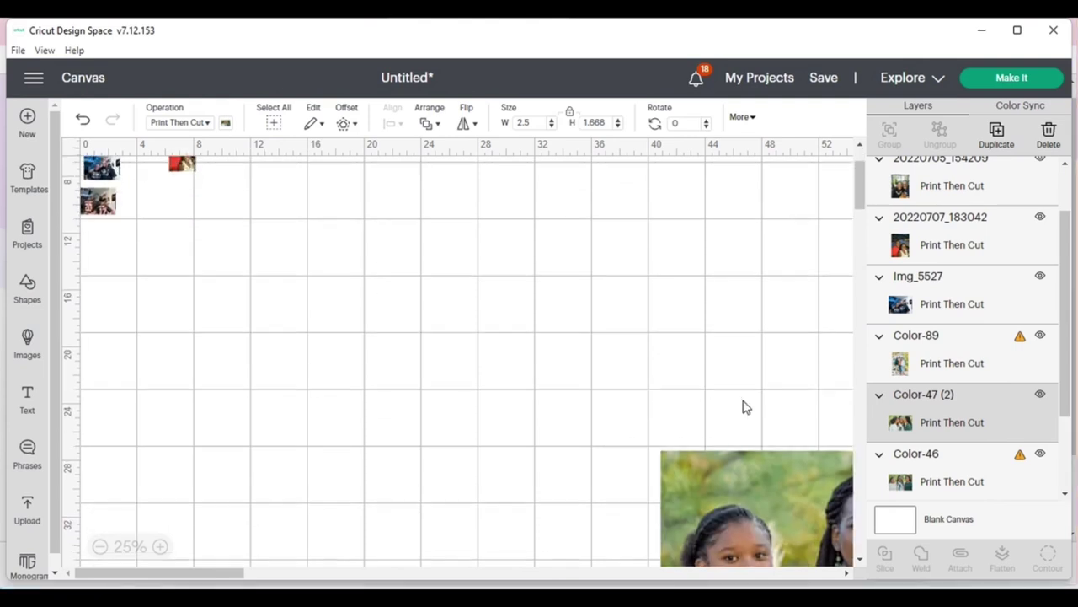
scroll(735, 398, up, 1)
drag(744, 489, 370, 256)
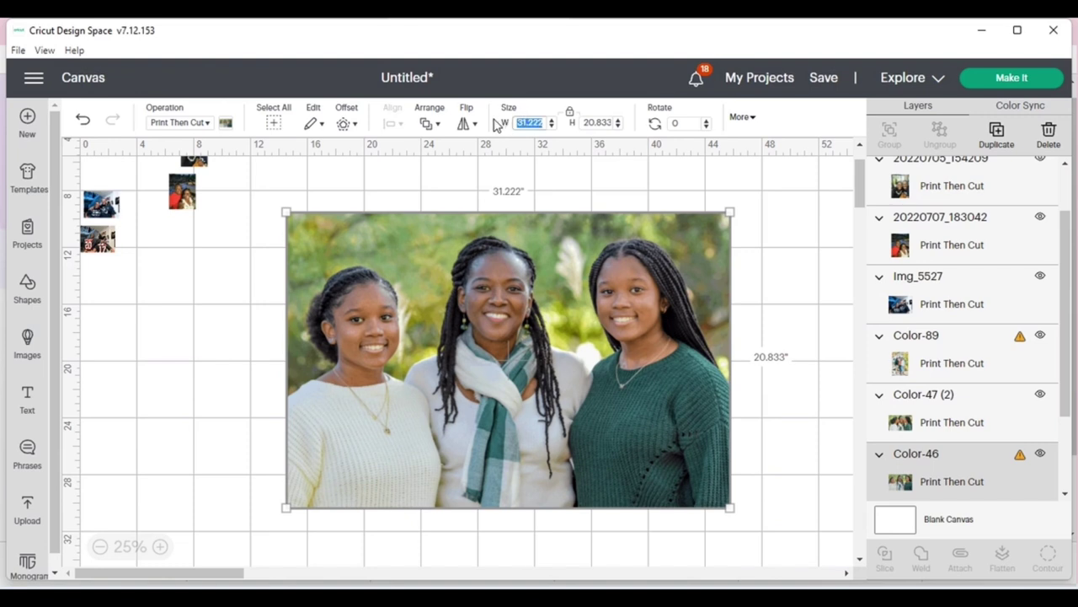
text(2.5)
key(Return)
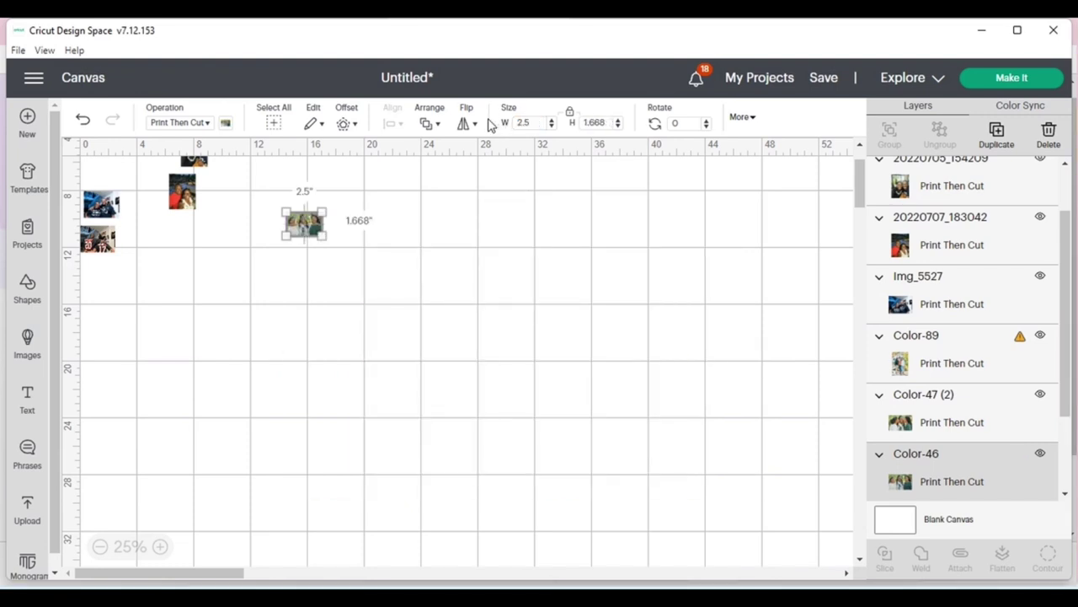
drag(312, 230, 238, 185)
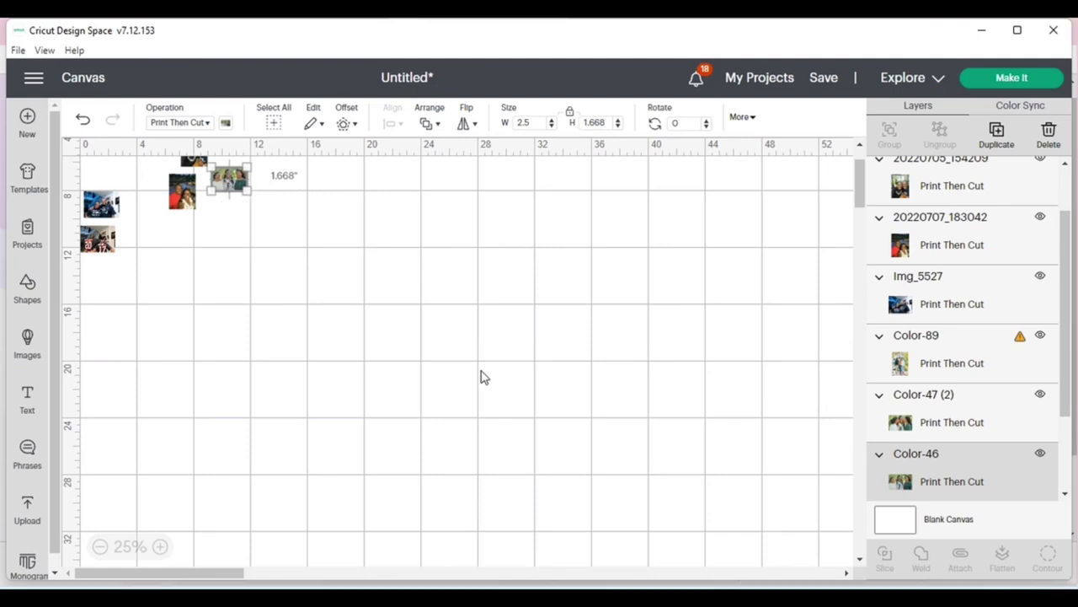
- Bring the father-and-daughters photo Color-89 into the open canvas area and set its height to 2.5
scroll(480, 377, up, 2)
drag(177, 577, 241, 575)
drag(802, 529, 327, 283)
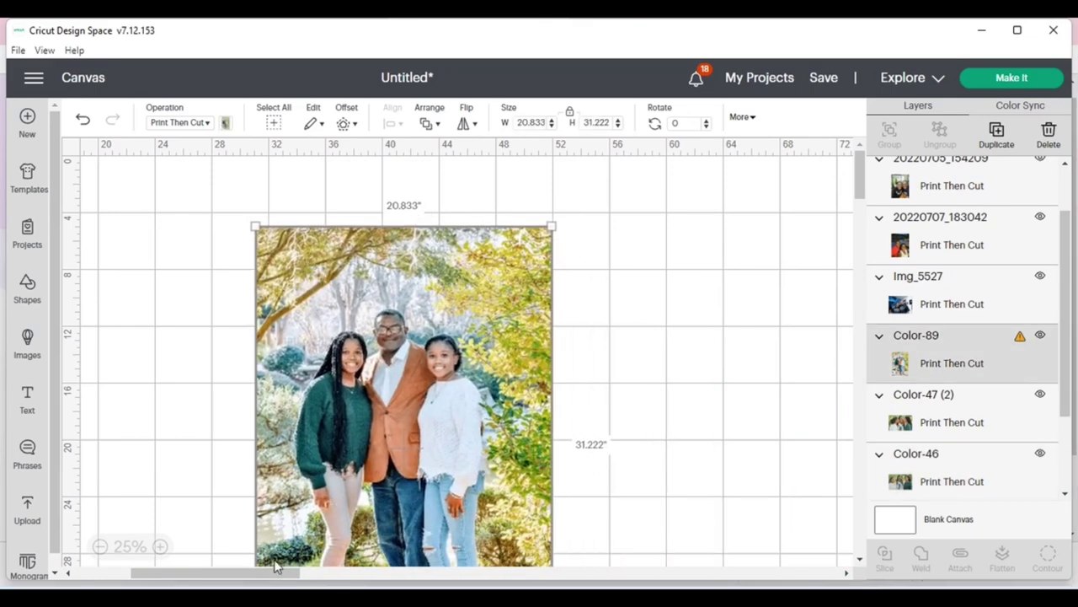
drag(250, 578, 200, 577)
drag(606, 444, 472, 438)
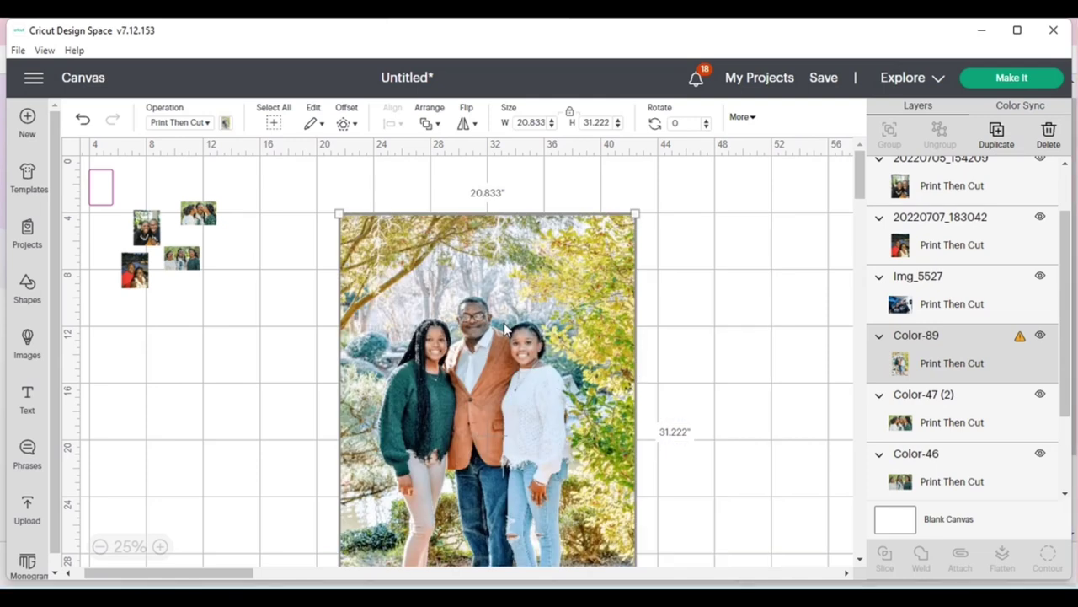
click(604, 122)
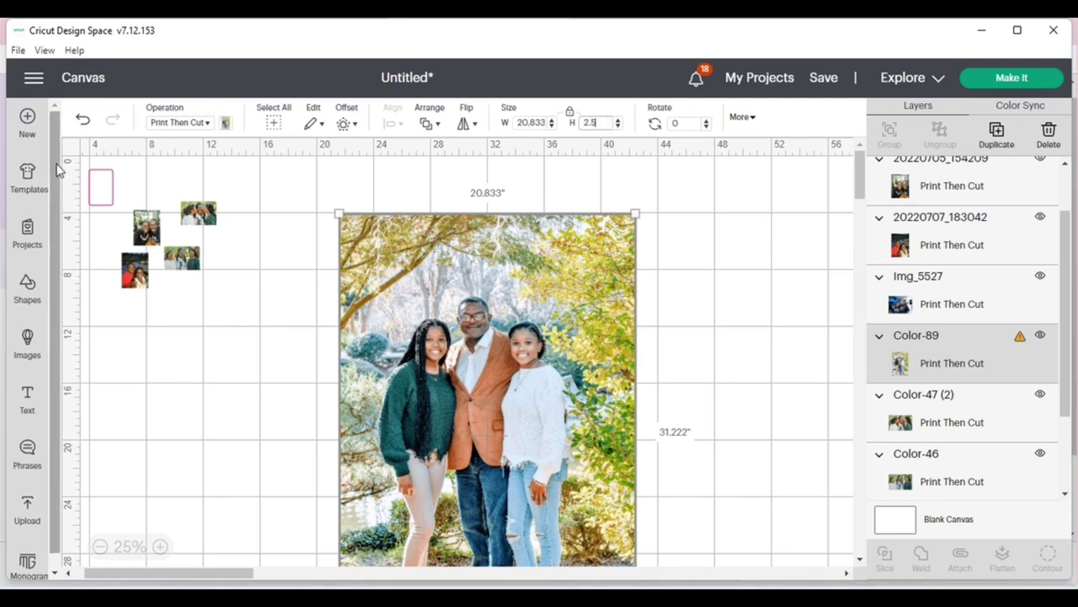
key(Return)
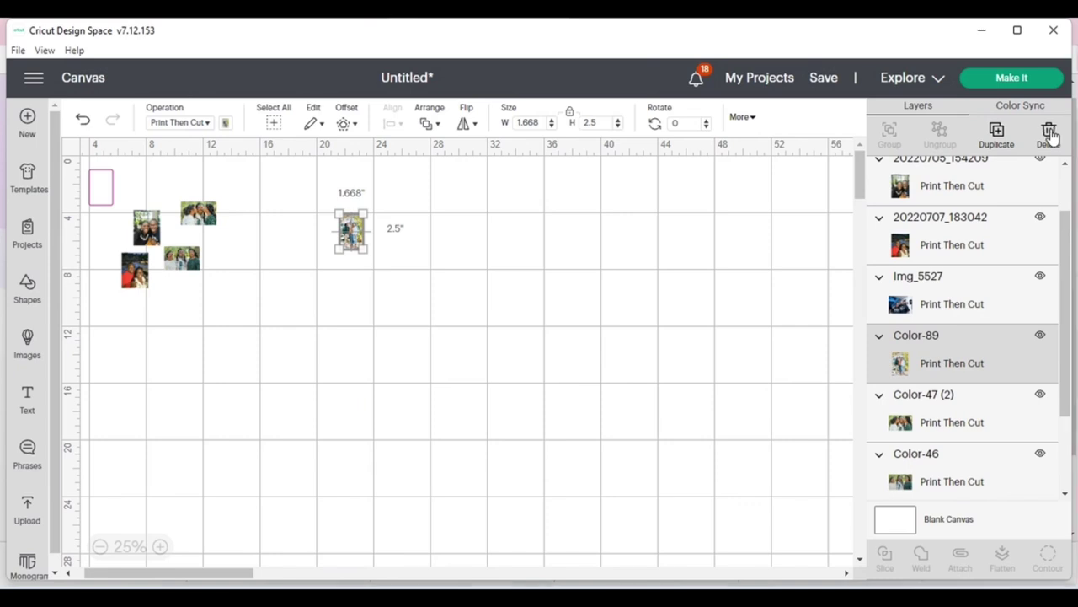
- Duplicate the Color-89 photo and place the two copies side by side, clear of the vertical guide
click(997, 135)
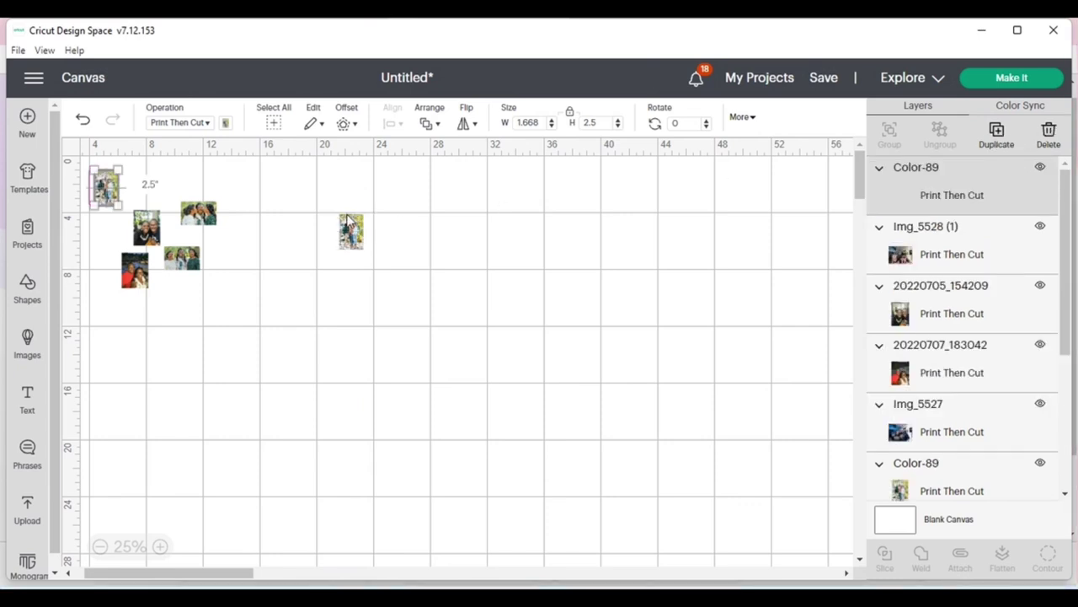
drag(112, 194, 278, 255)
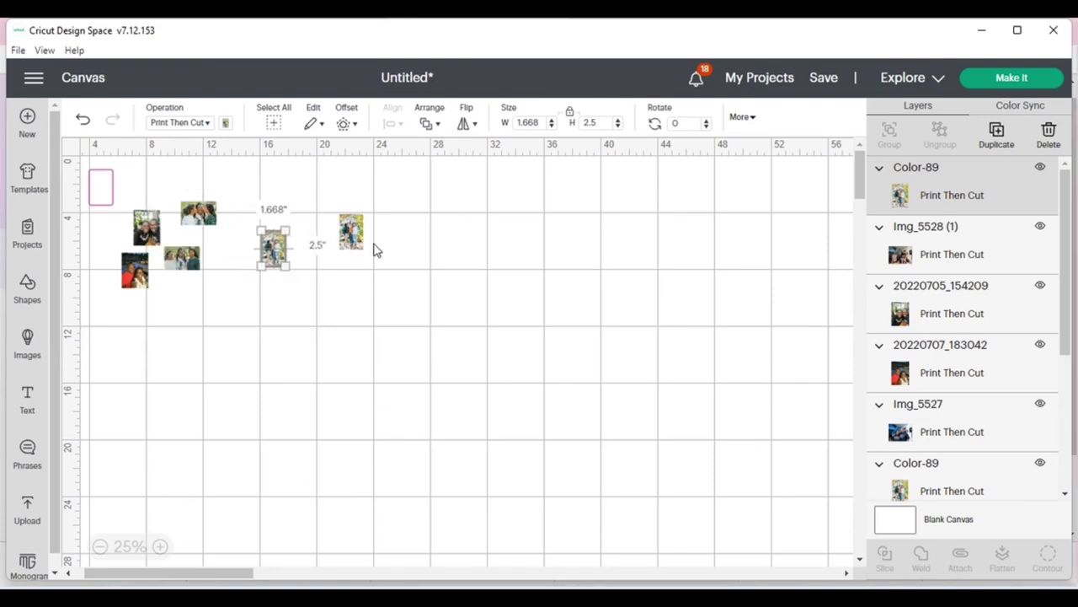
drag(354, 239, 327, 256)
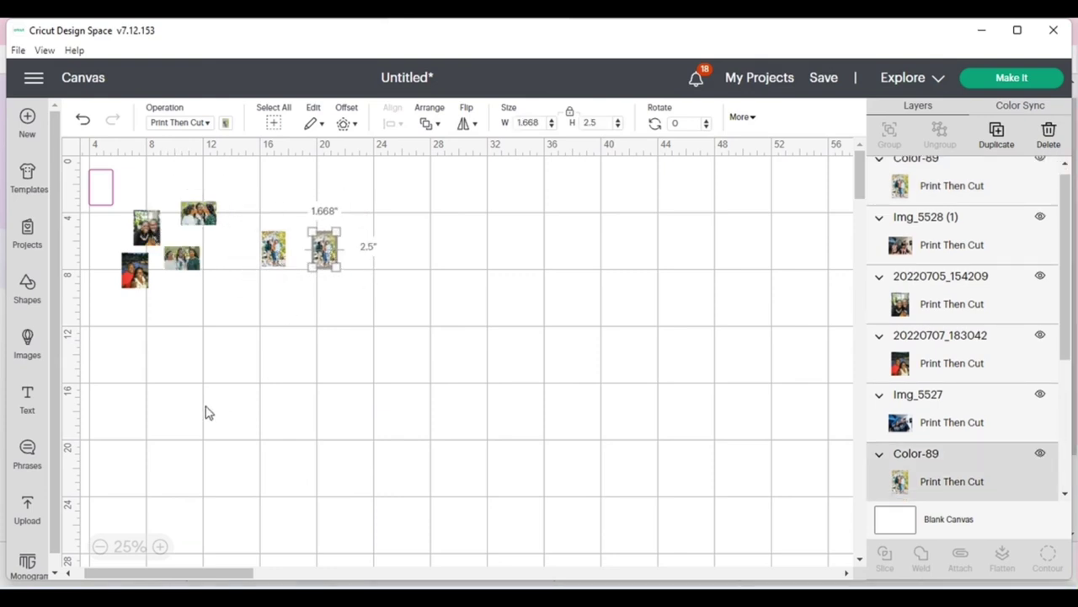
- Arrange the four couple photos in two adjacent columns below the guides, with the MR. and MRS. photo above TOGETHER 20
click(160, 547)
click(160, 547)
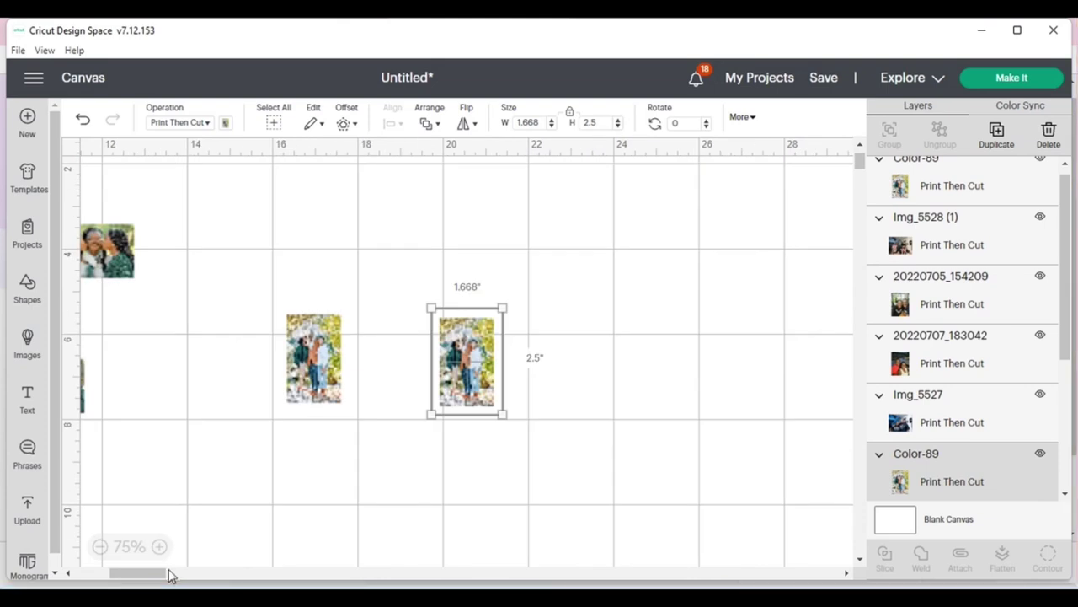
drag(167, 574, 128, 574)
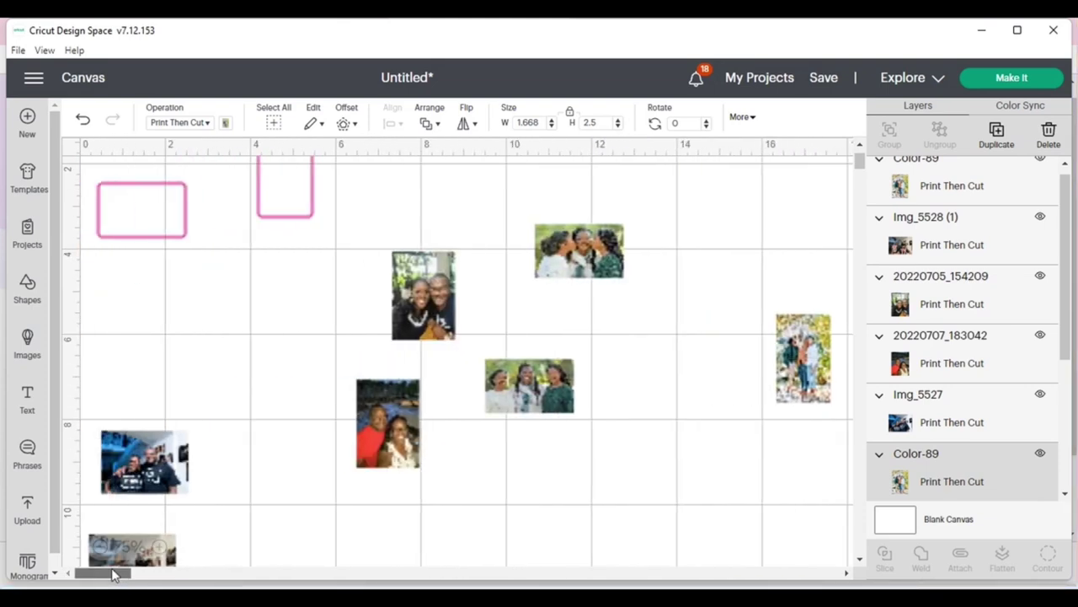
drag(172, 447, 250, 346)
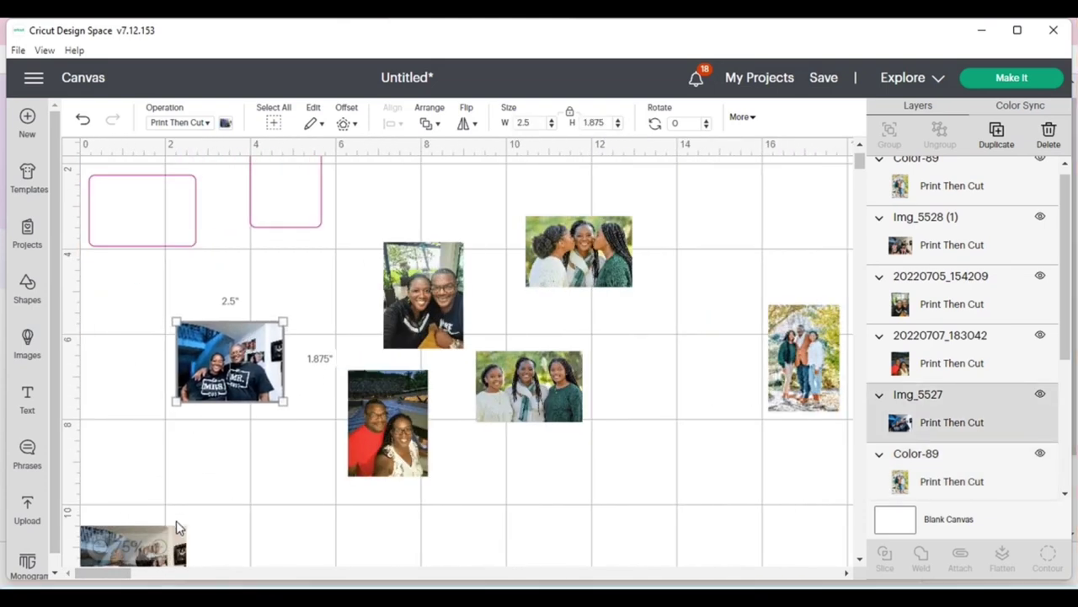
drag(181, 531, 278, 431)
drag(402, 434, 348, 460)
drag(428, 320, 341, 345)
- Stack the two mother-and-daughters photos in a third column and the two Color-89 copies in a fourth column beside them
drag(515, 382, 434, 461)
drag(575, 254, 452, 381)
drag(819, 365, 570, 311)
mouse_move(120, 576)
mouse_down()
mouse_move(151, 578)
mouse_move(126, 579)
mouse_up()
drag(736, 369, 335, 447)
drag(137, 575, 123, 575)
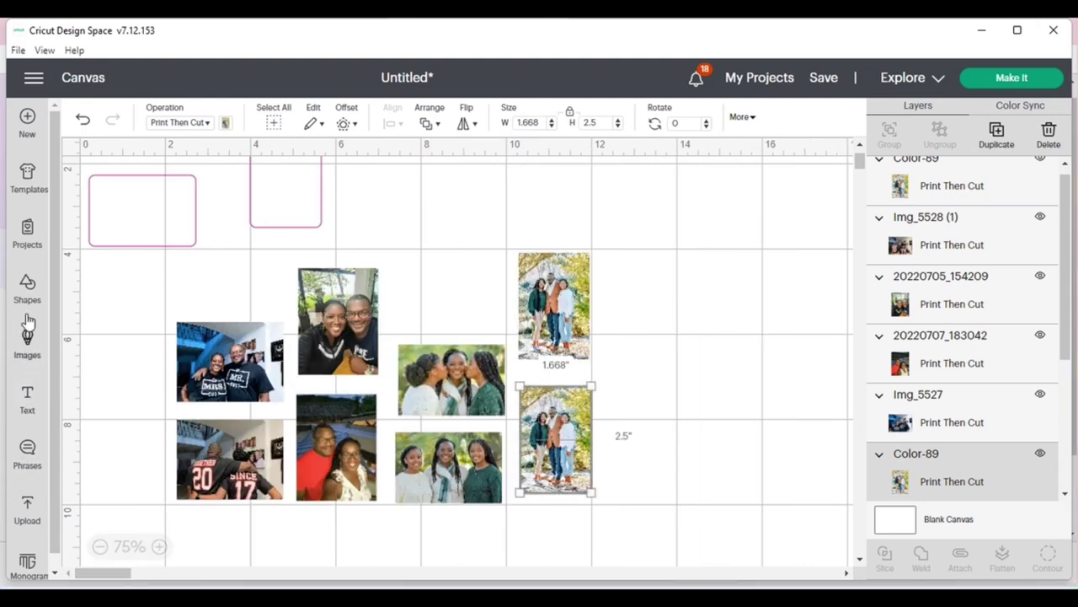
- Add a square shape and, with its proportions unlocked, size it 9.25 wide by 6.75 high
click(20, 290)
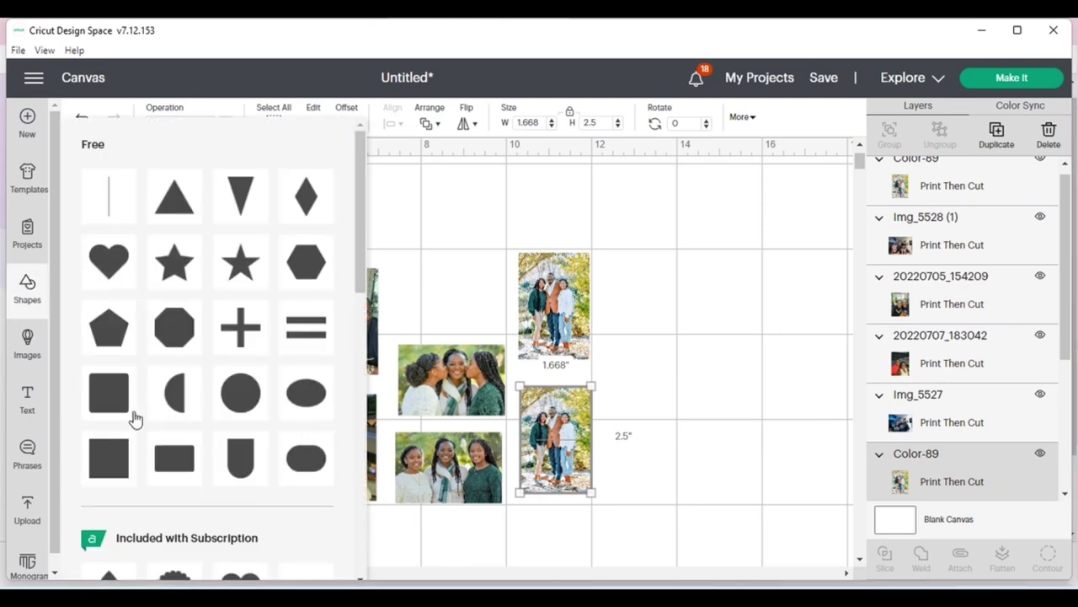
click(121, 455)
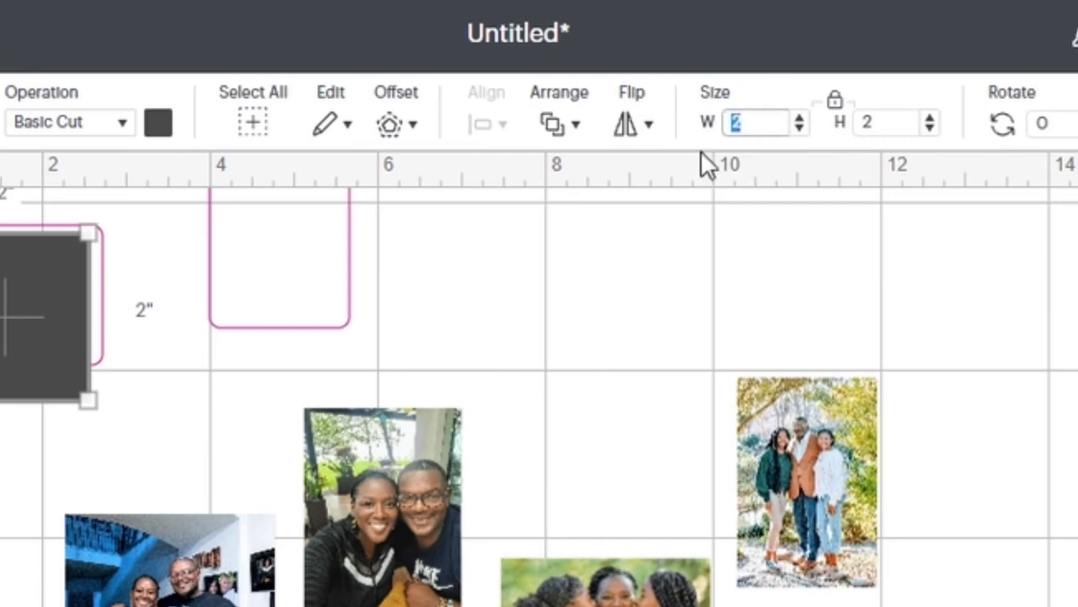
text(9.25)
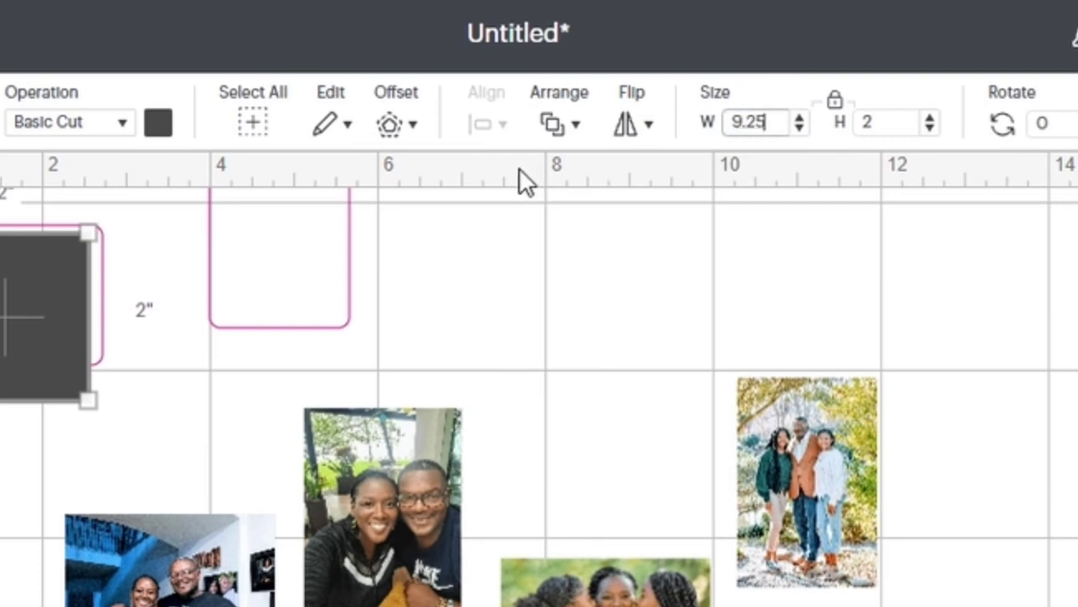
key(Return)
click(834, 101)
double_click(881, 123)
text(6.75)
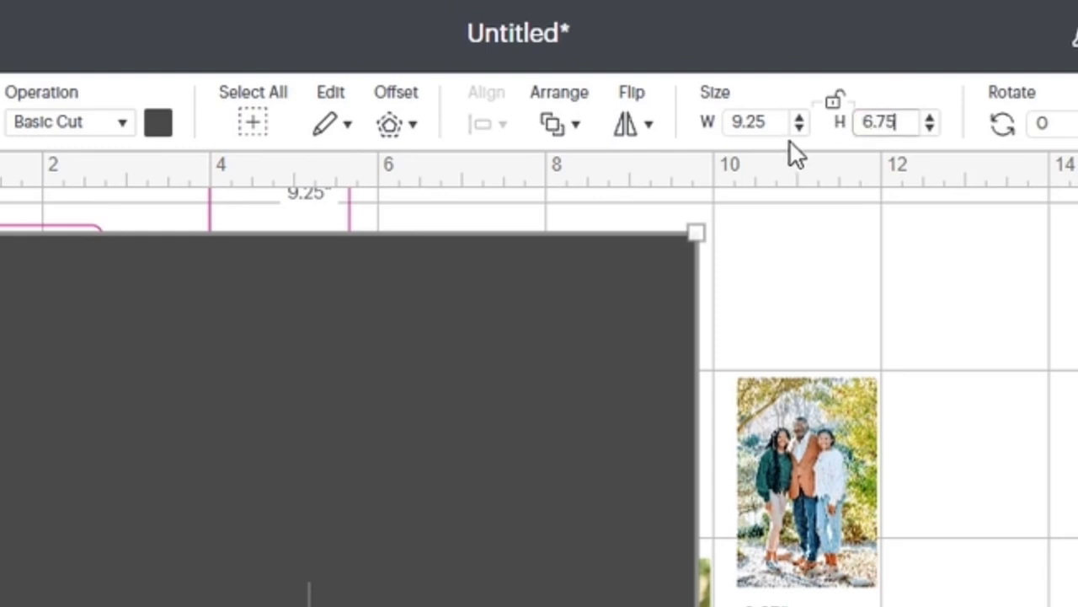
key(Return)
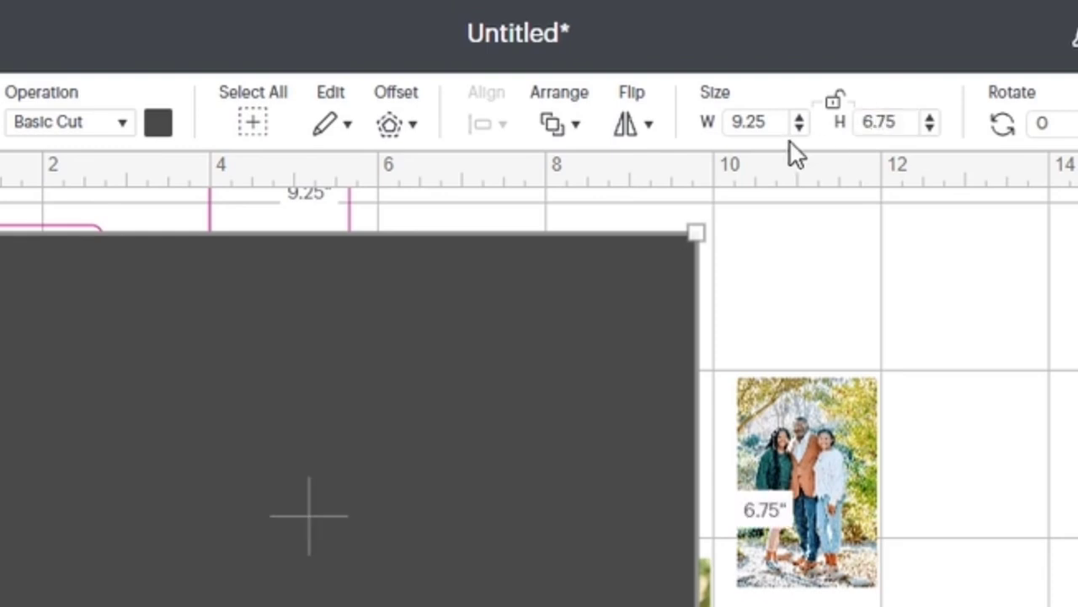
- Send the 9.25 by 6.75 rectangle to the back and position it behind the photos, below the guides
drag(576, 433, 637, 423)
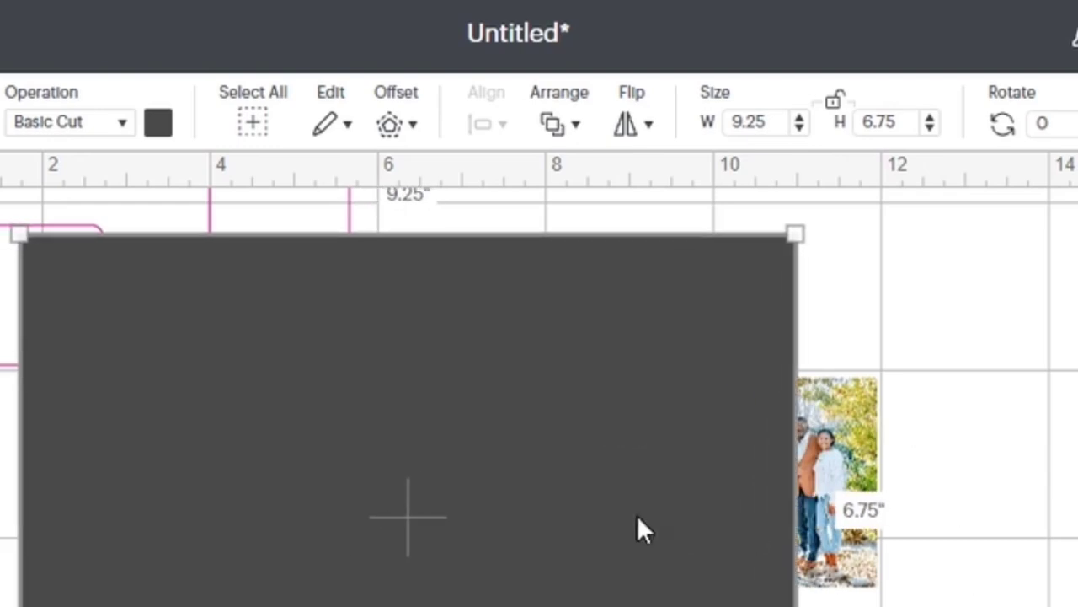
click(560, 135)
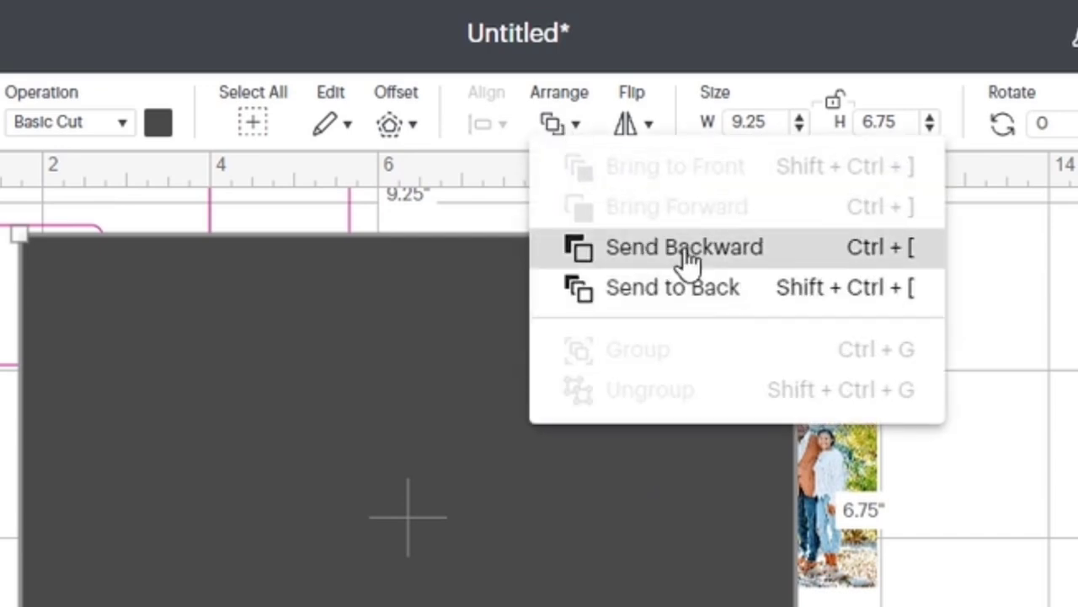
click(681, 289)
drag(629, 368, 727, 452)
- Rearrange the photos in columns on the dark rectangle, moving the MR. and MRS. photo beneath the two mother-and-daughters photos
drag(815, 459, 816, 435)
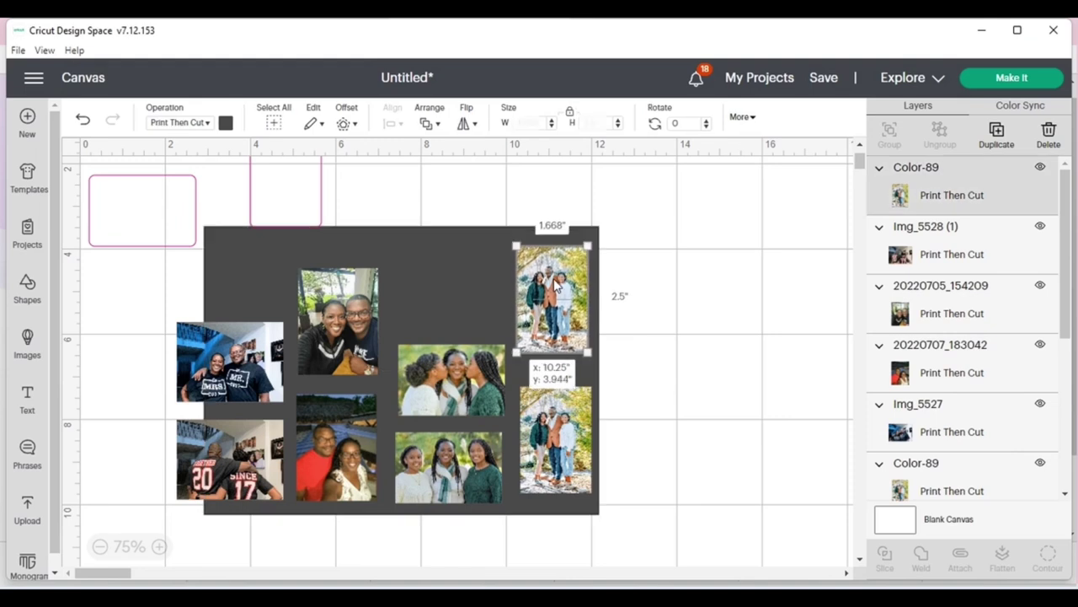
drag(562, 411, 560, 399)
drag(473, 384, 475, 285)
drag(463, 452, 463, 346)
drag(342, 343, 352, 314)
drag(278, 396, 523, 491)
drag(358, 443, 370, 417)
drag(255, 452, 255, 423)
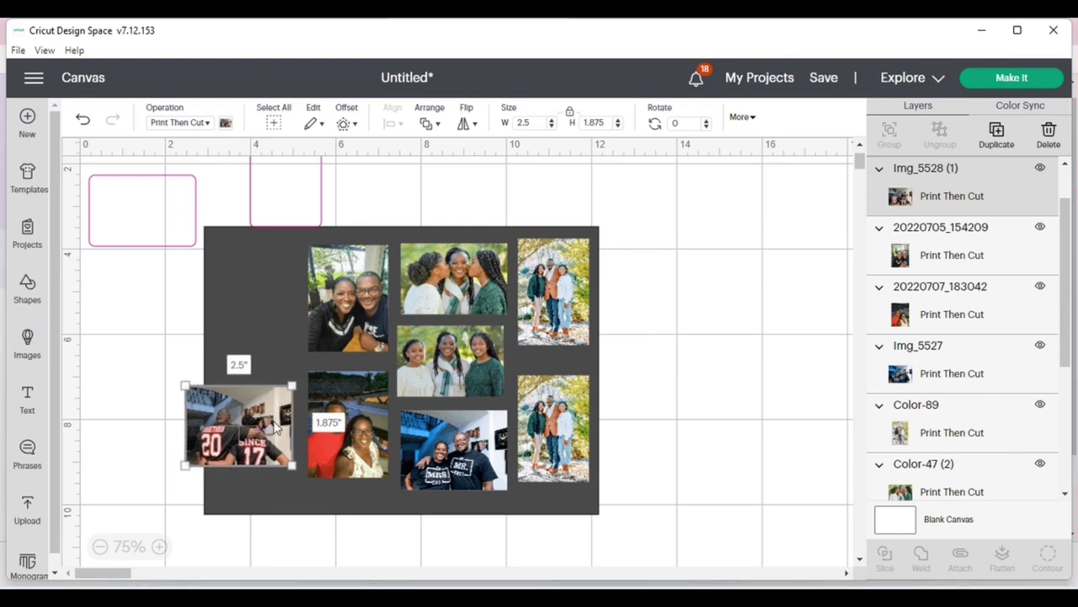
- Rotate the TOGETHER 20 photo 90 degrees and place it in the dark rectangle's upper-left corner, beside the couple selfie
click(685, 125)
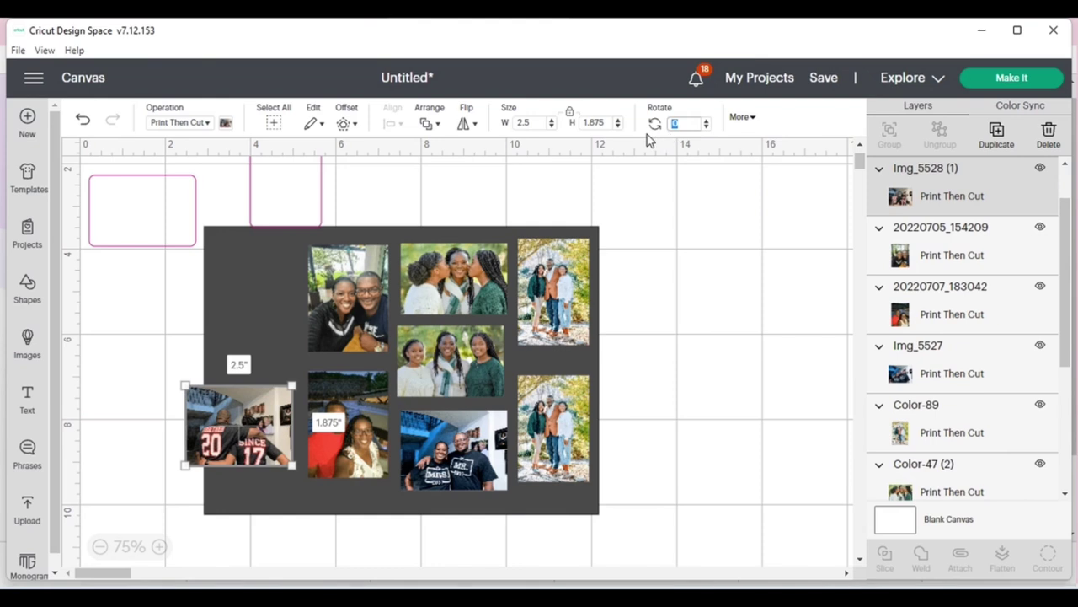
text(9)
key(Return)
drag(243, 420, 262, 291)
click(227, 414)
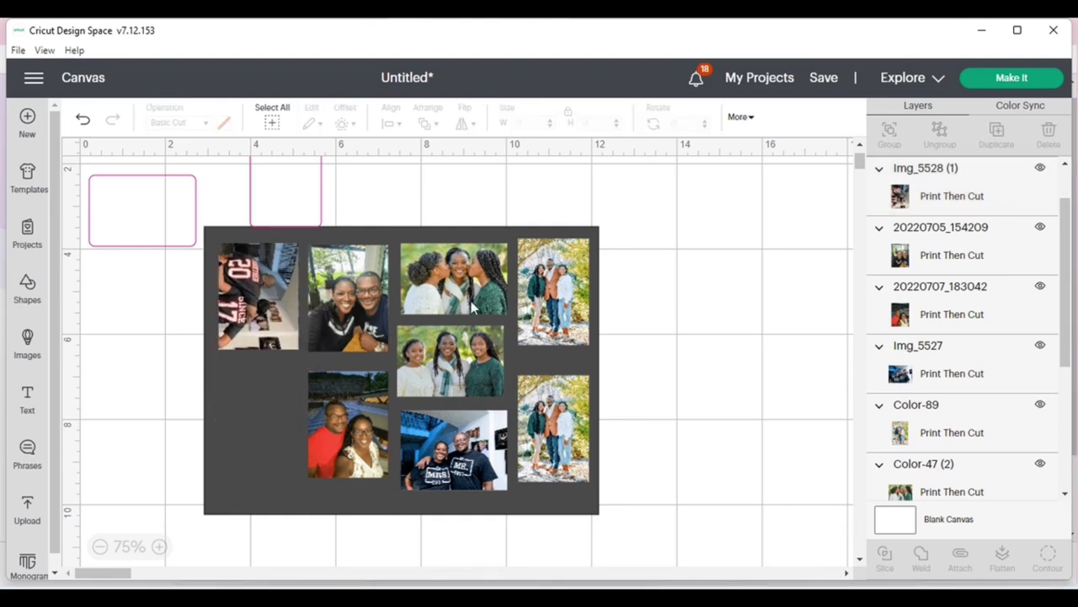
- Hide the dark backing square and attach all eight photos together as one arrangement
scroll(1033, 433, down, 4)
scroll(1033, 435, down, 1)
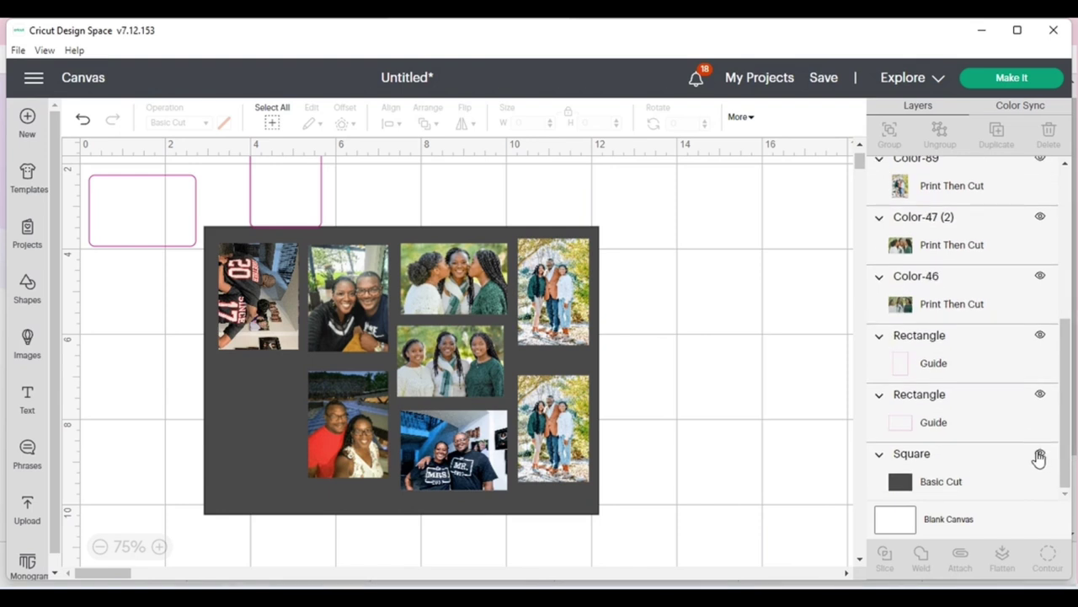
click(1042, 456)
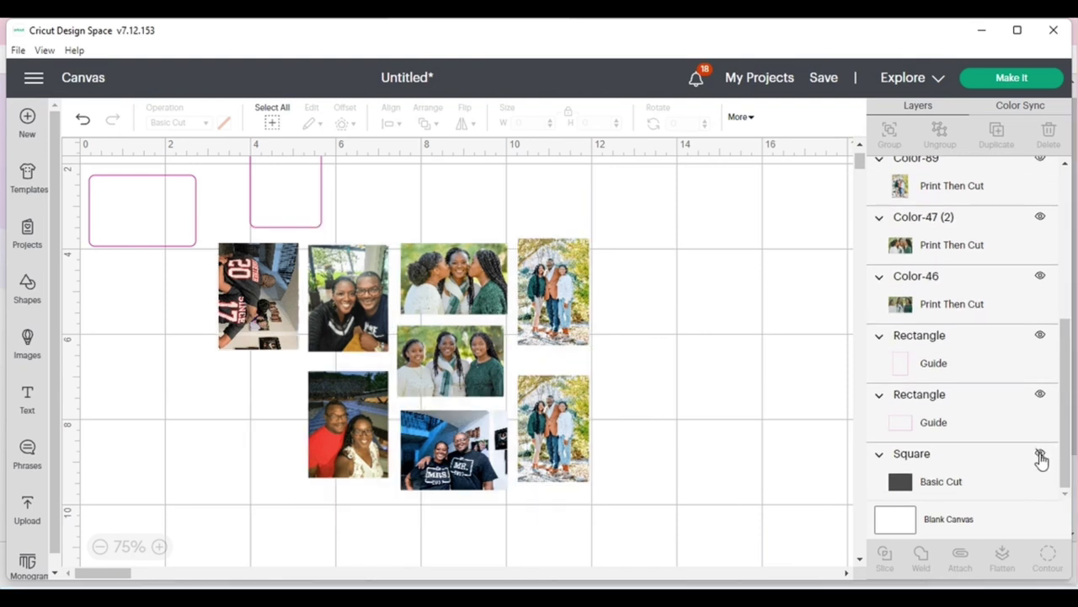
drag(211, 240, 656, 499)
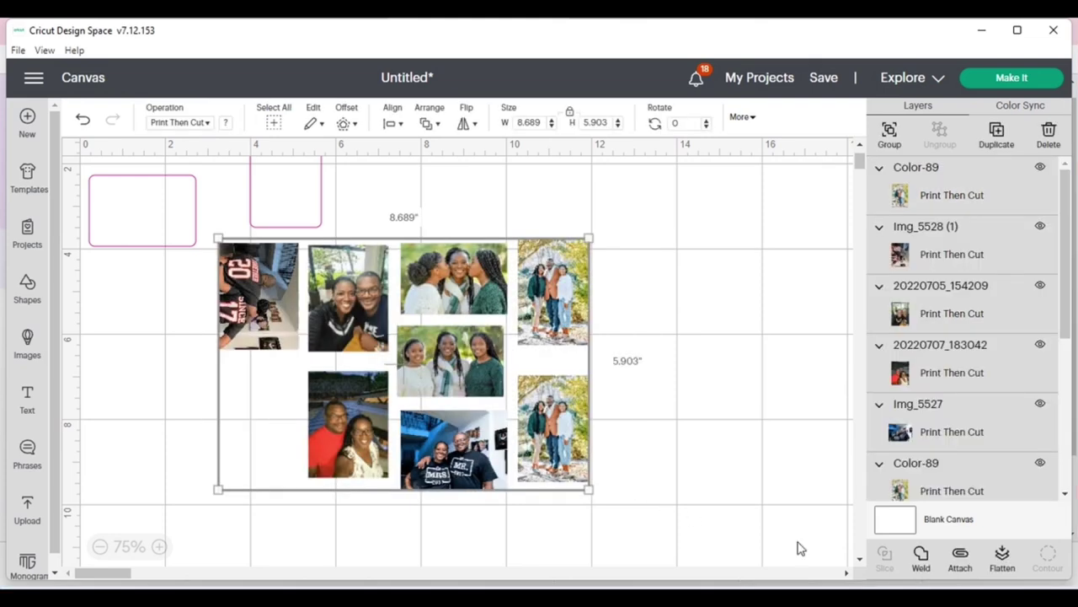
click(961, 556)
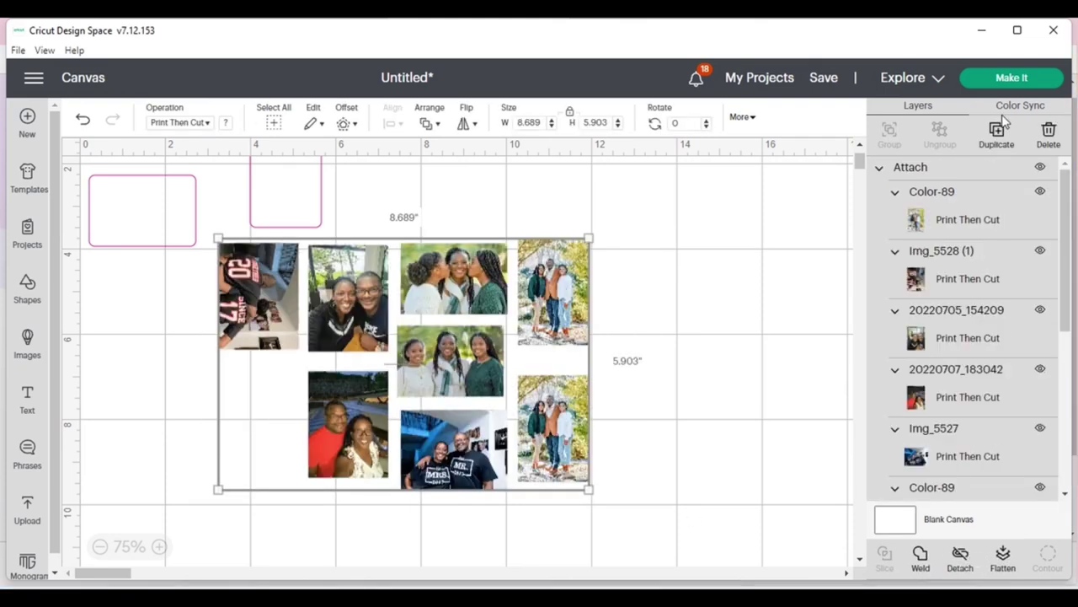
- Take the project through the mat preview to the print setup for the 8.5 in x 11 in page
click(1041, 84)
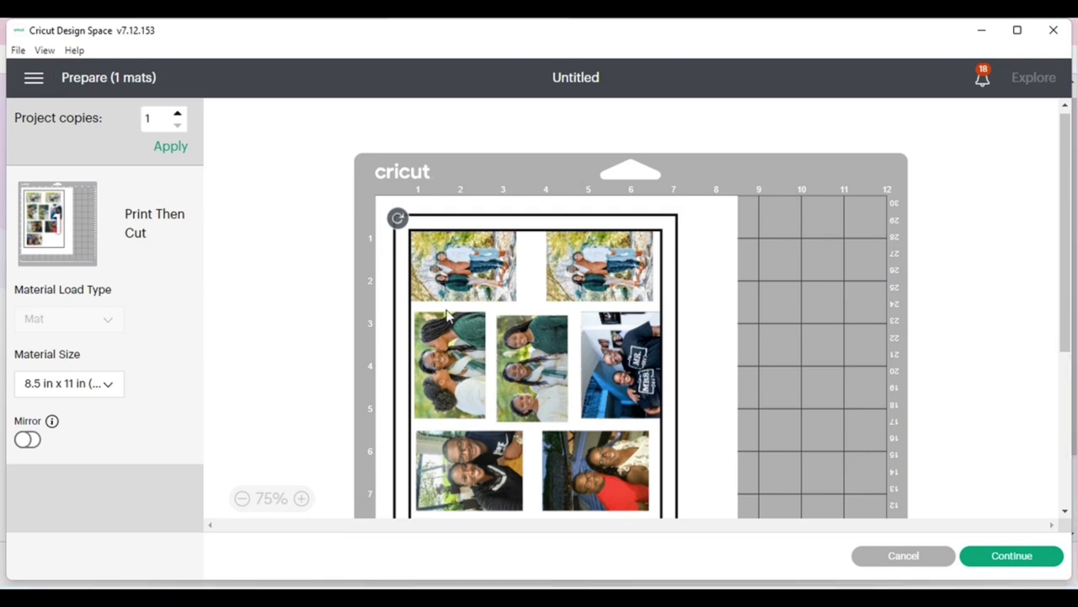
click(1035, 564)
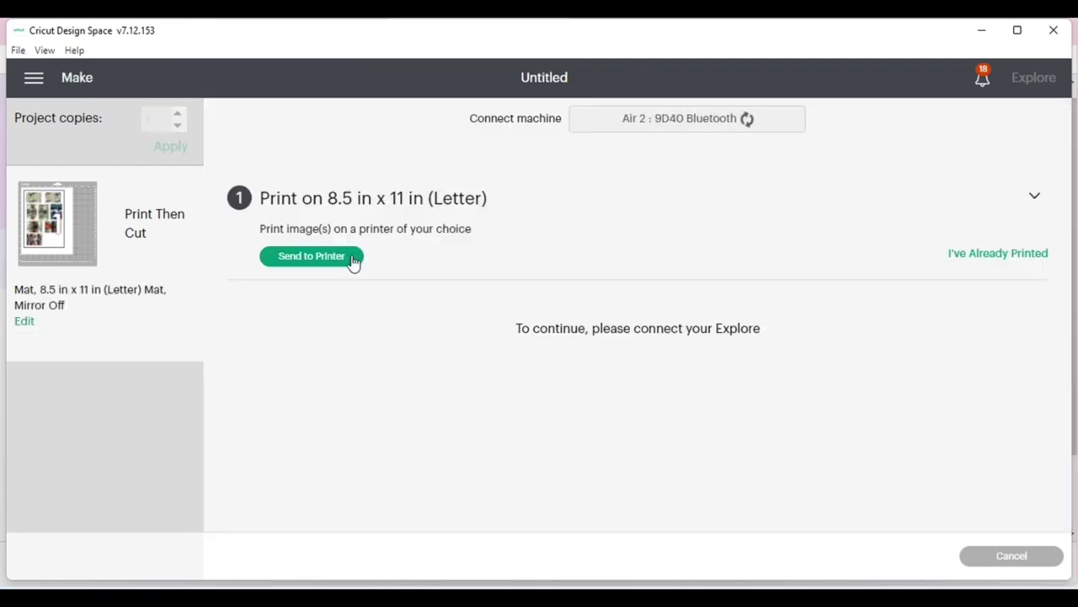
click(340, 262)
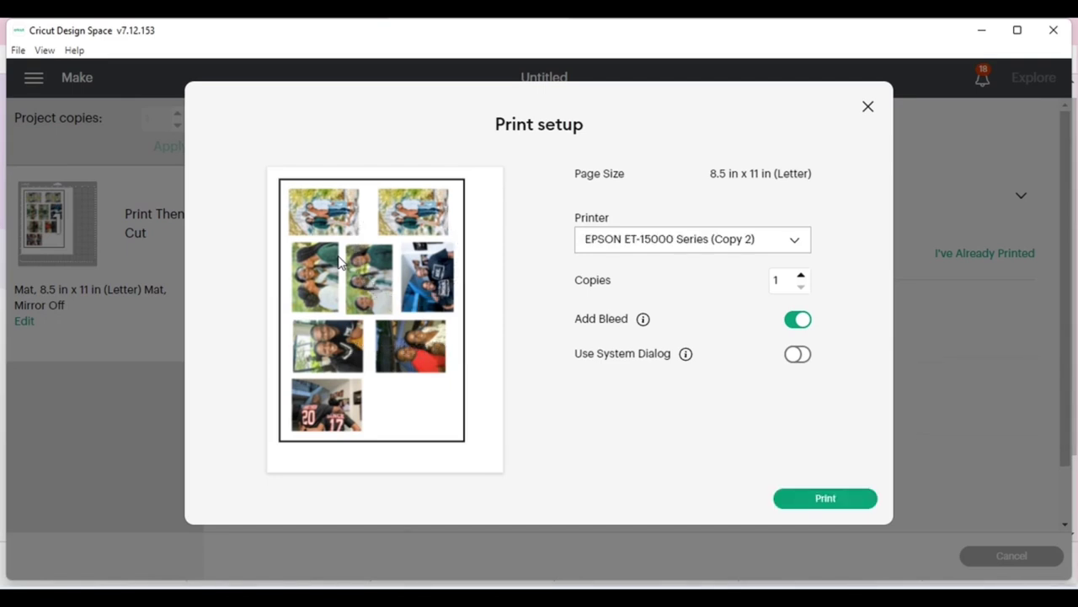
- Choose the EPSON ET-15000 Series printer, enable the system dialog and start the print
click(797, 238)
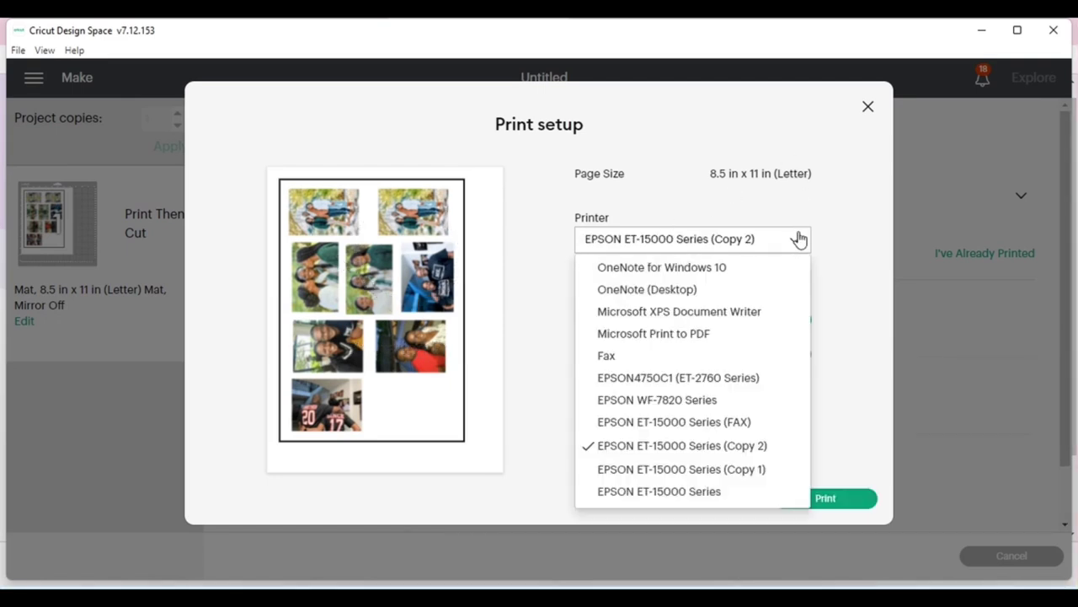
click(685, 491)
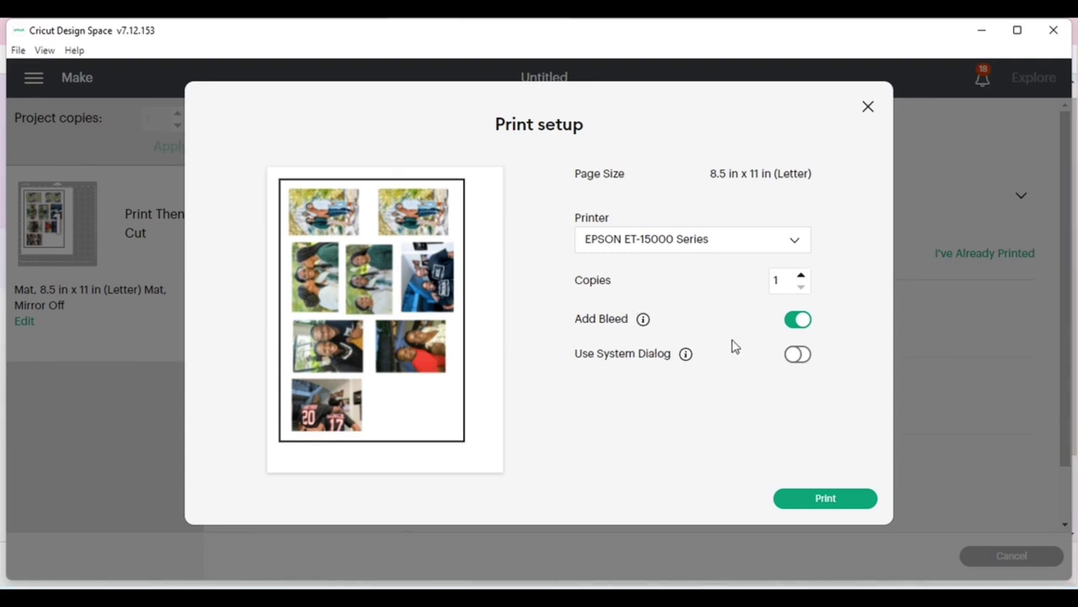
click(797, 356)
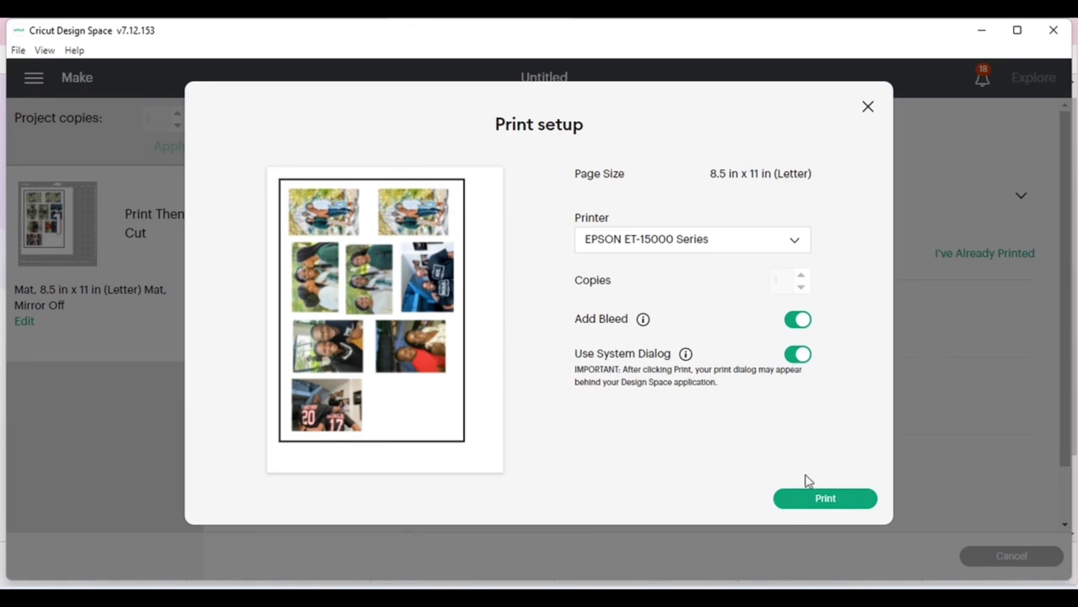
click(828, 499)
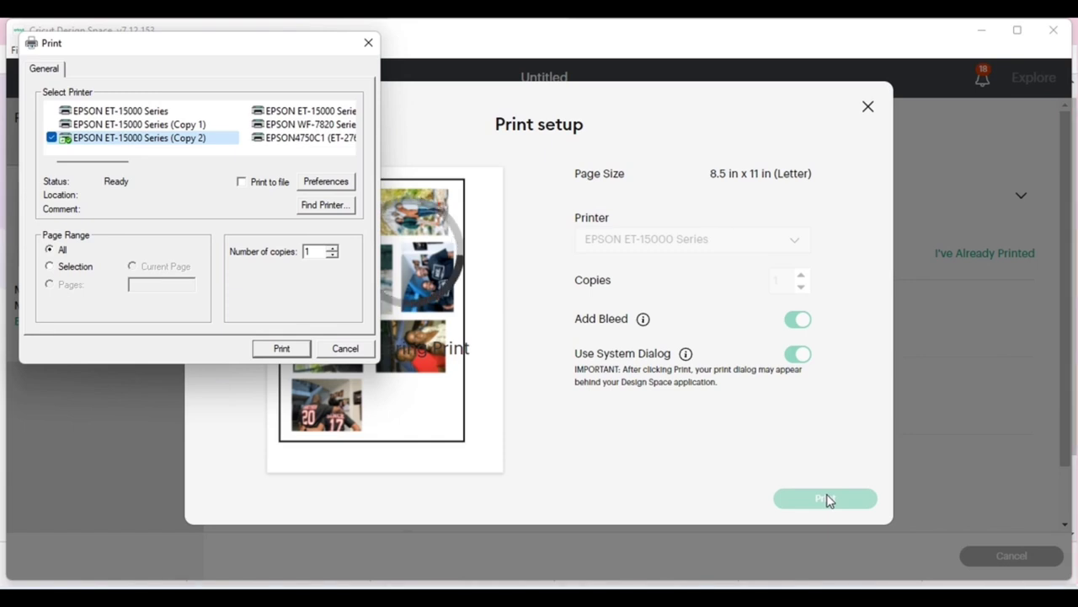
- Print on the EPSON ET-15000 Series with the "Sublimation Preset - no mirror" applied in its preferences
click(143, 113)
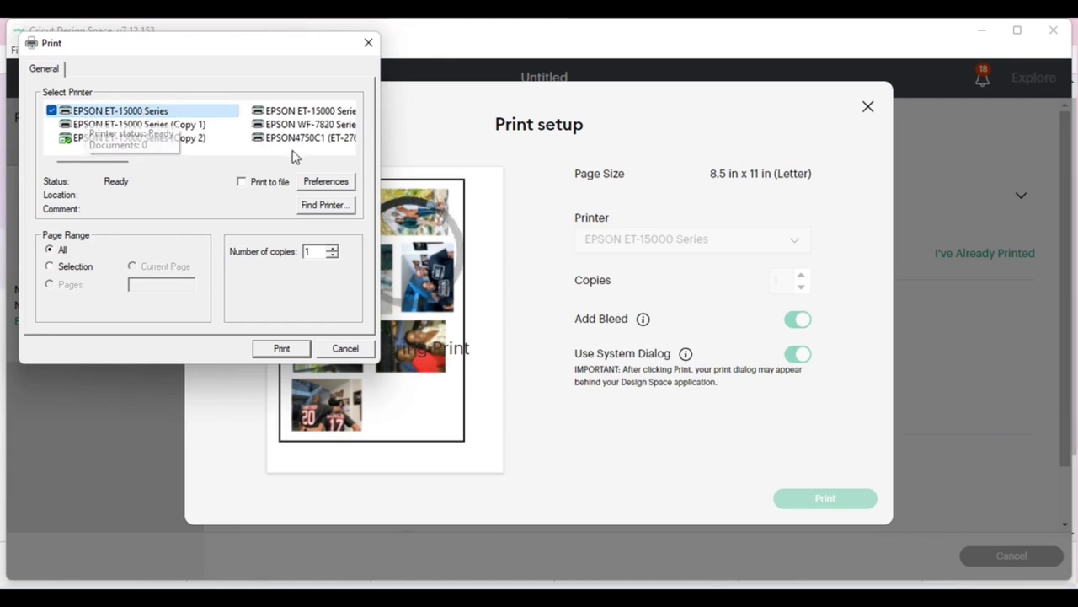
click(333, 181)
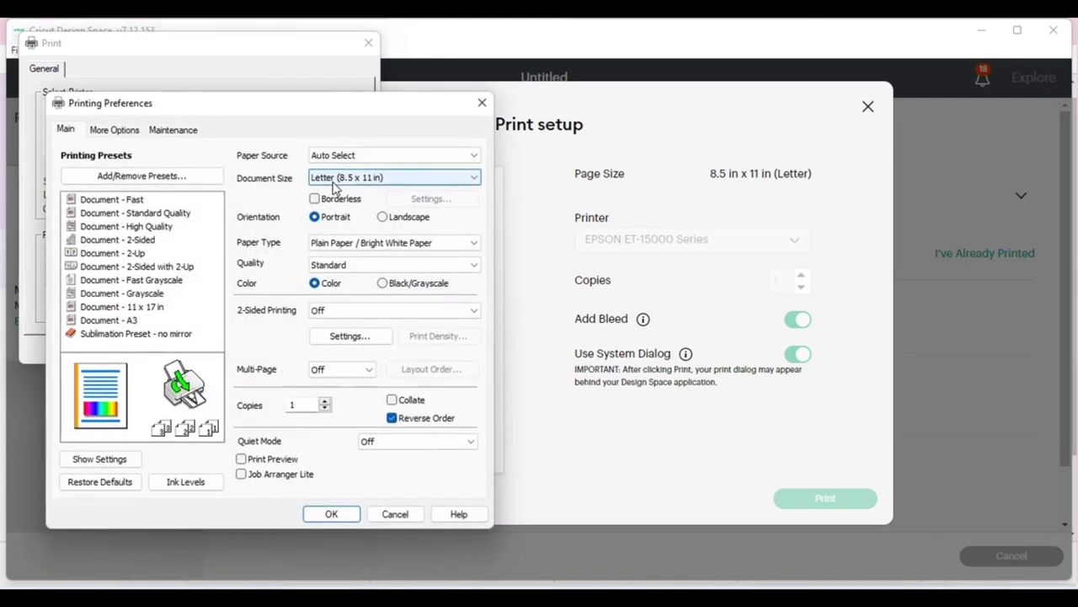
click(128, 333)
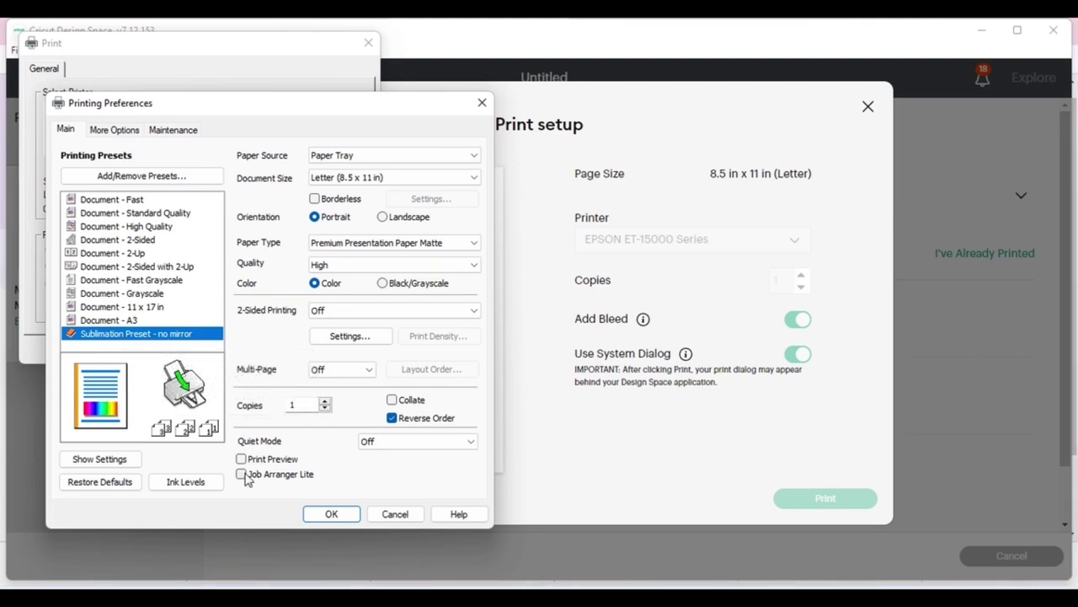
click(444, 155)
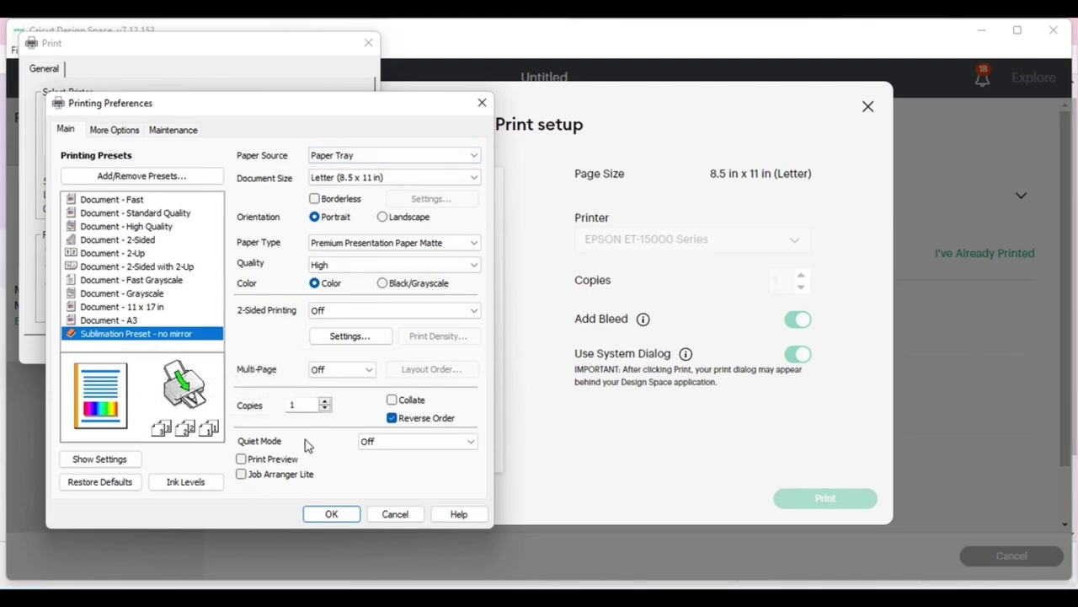
click(331, 514)
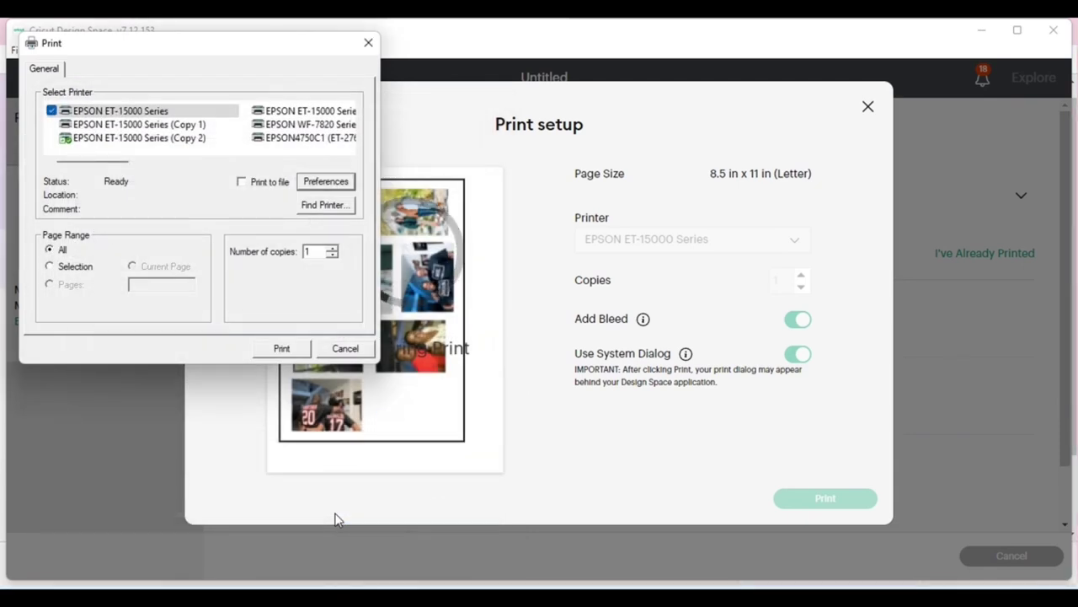
click(294, 352)
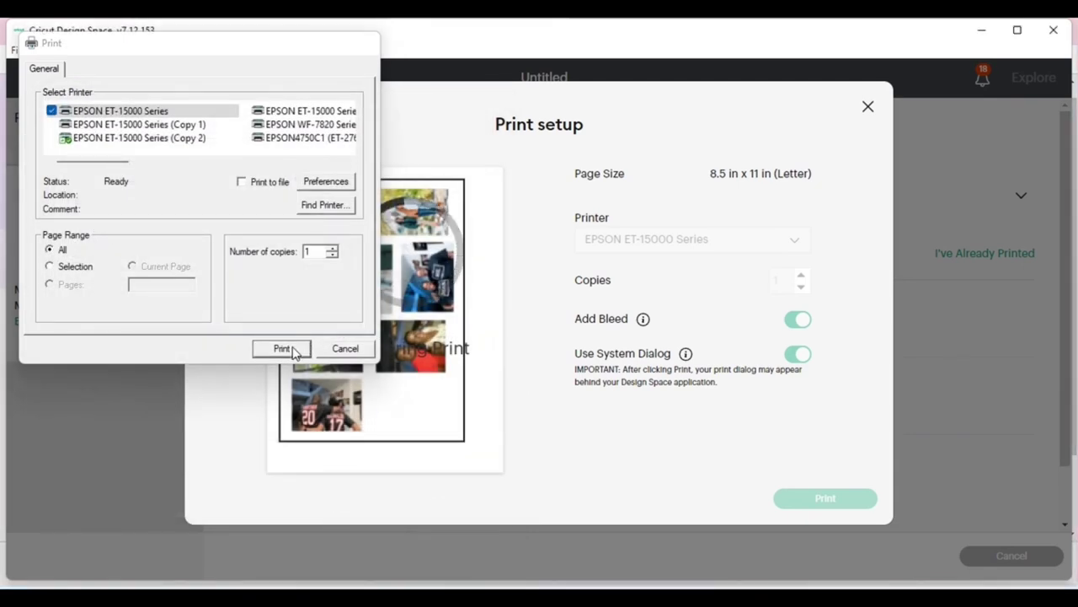